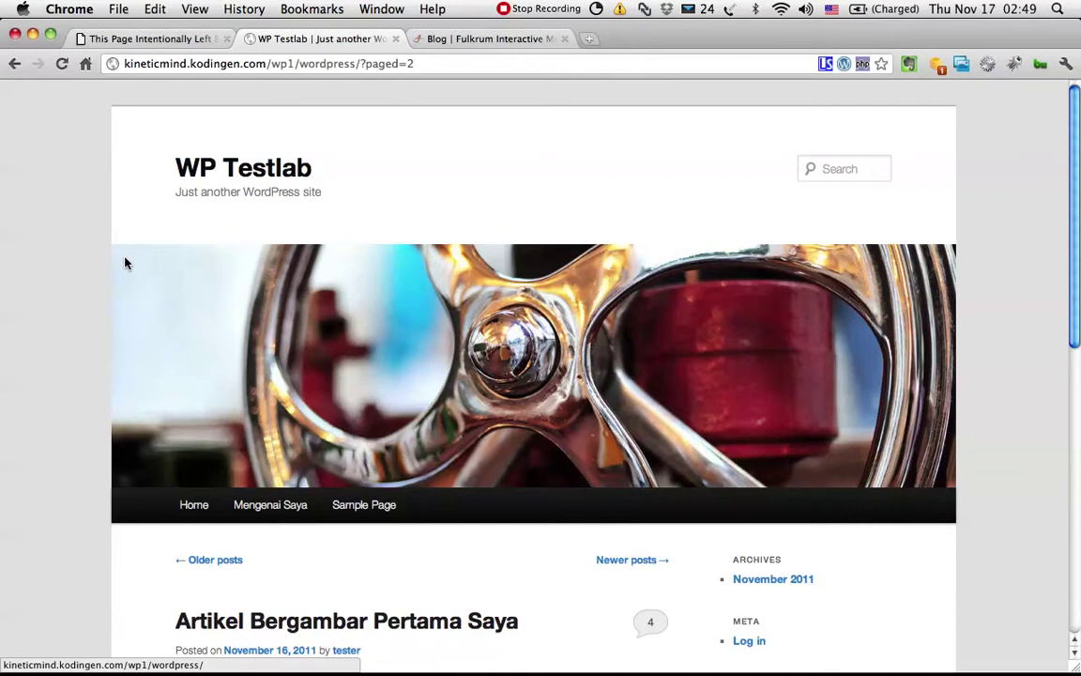
# Return to the WP Testlab front page, look over its posts, and log in with the prefilled admin account.
pyautogui.scroll(-2, 125, 261)
pyautogui.scroll(2, 125, 261)
pyautogui.click(240, 165)
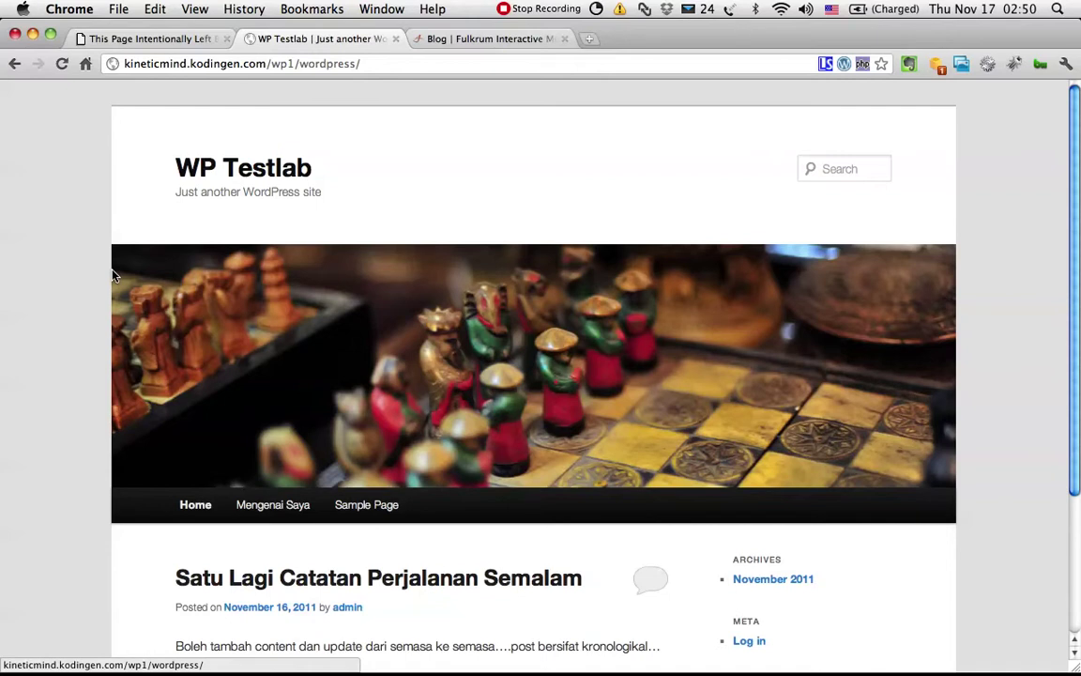
pyautogui.scroll(-5, 112, 274)
pyautogui.scroll(5, 111, 274)
pyautogui.scroll(-5, 112, 274)
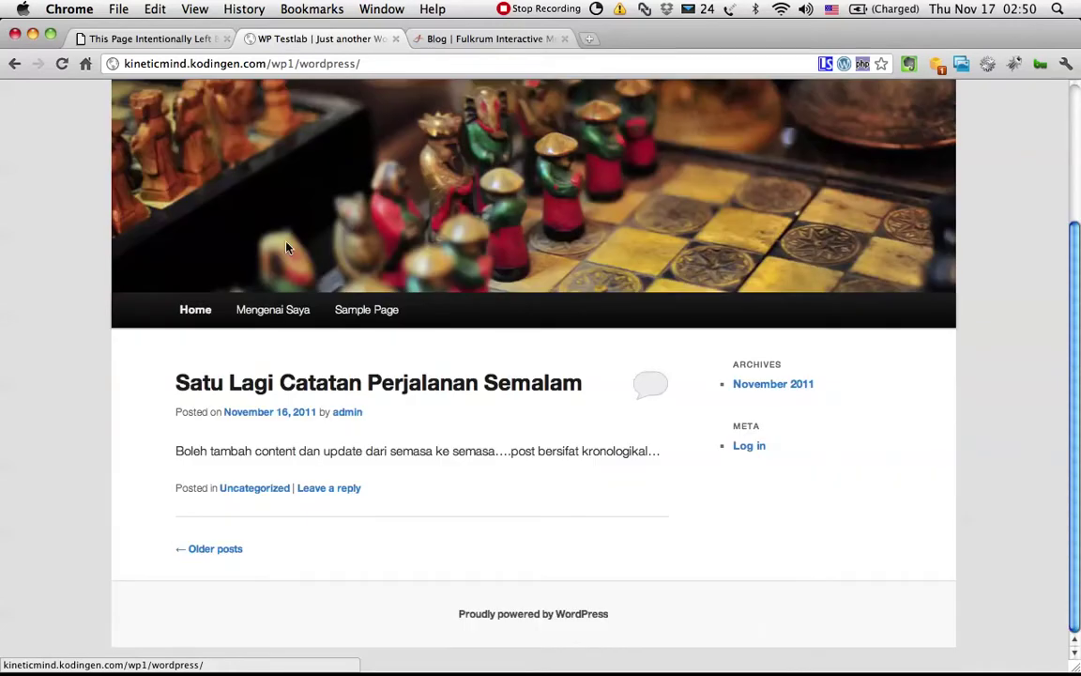
pyautogui.click(750, 447)
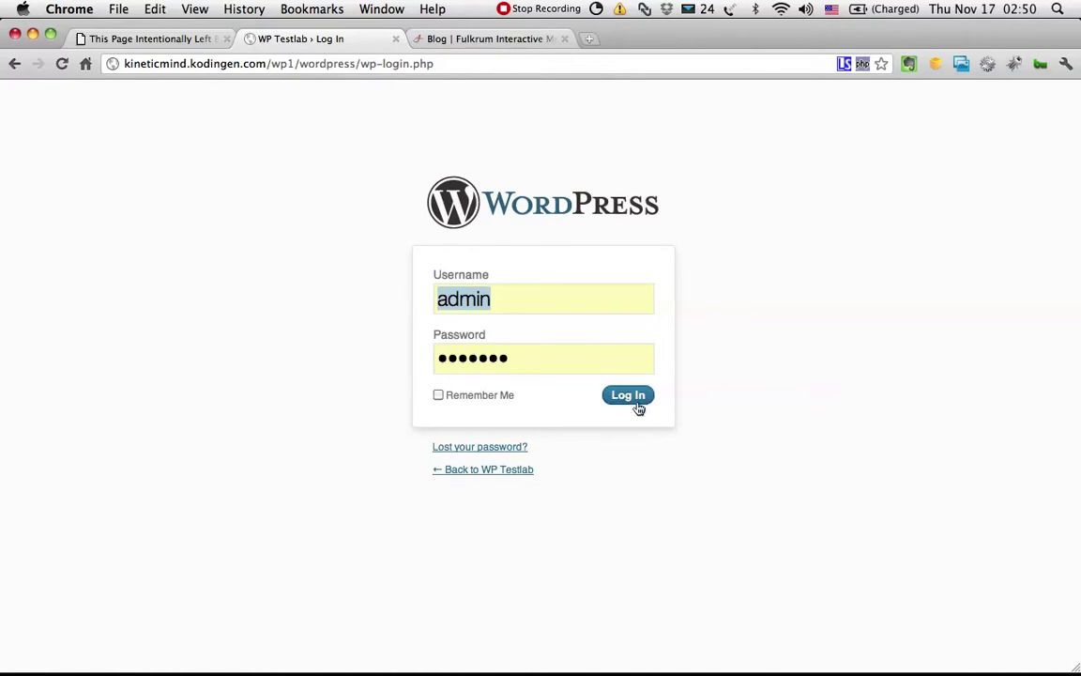
pyautogui.click(634, 400)
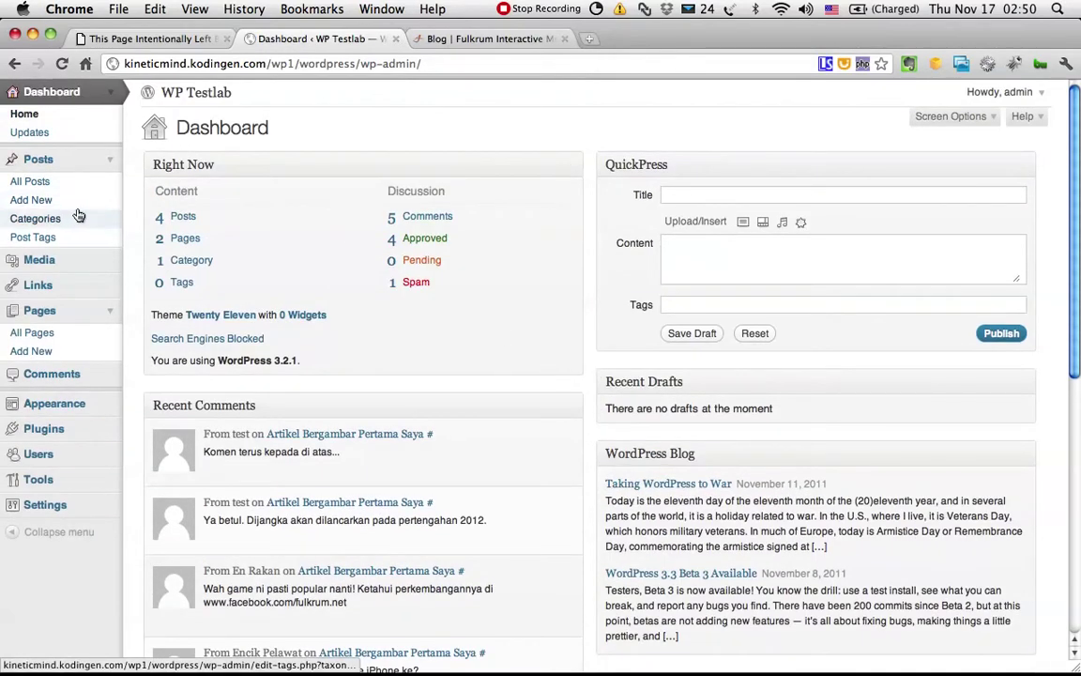
# Create a new page titled "Home Page".
pyautogui.click(43, 351)
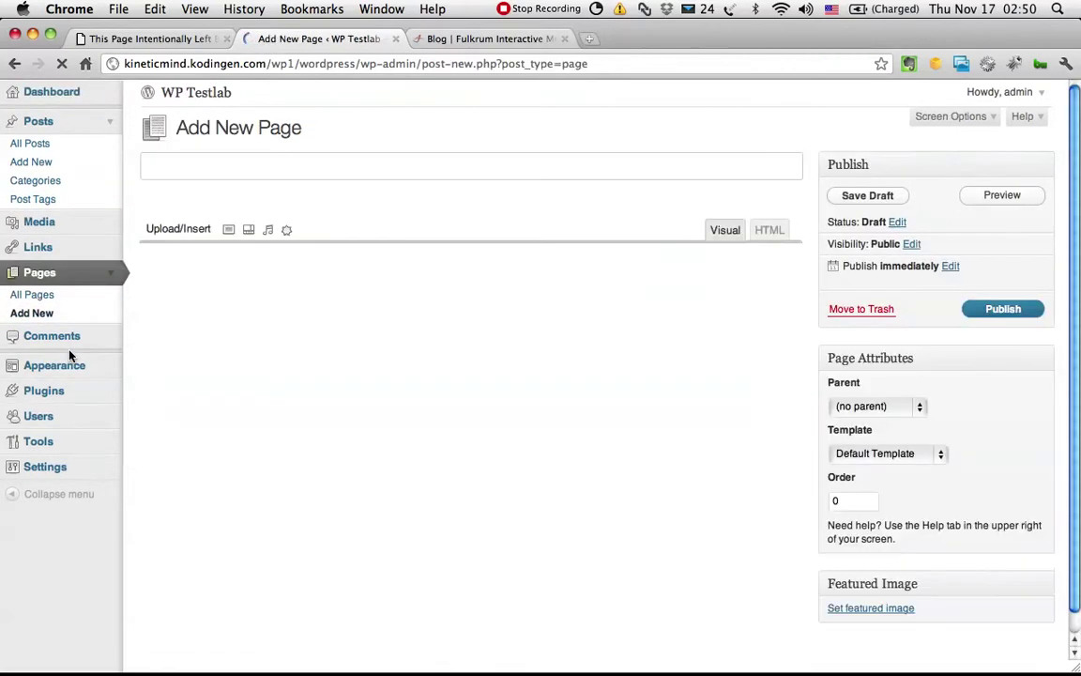
pyautogui.click(227, 169)
pyautogui.write('Hn')
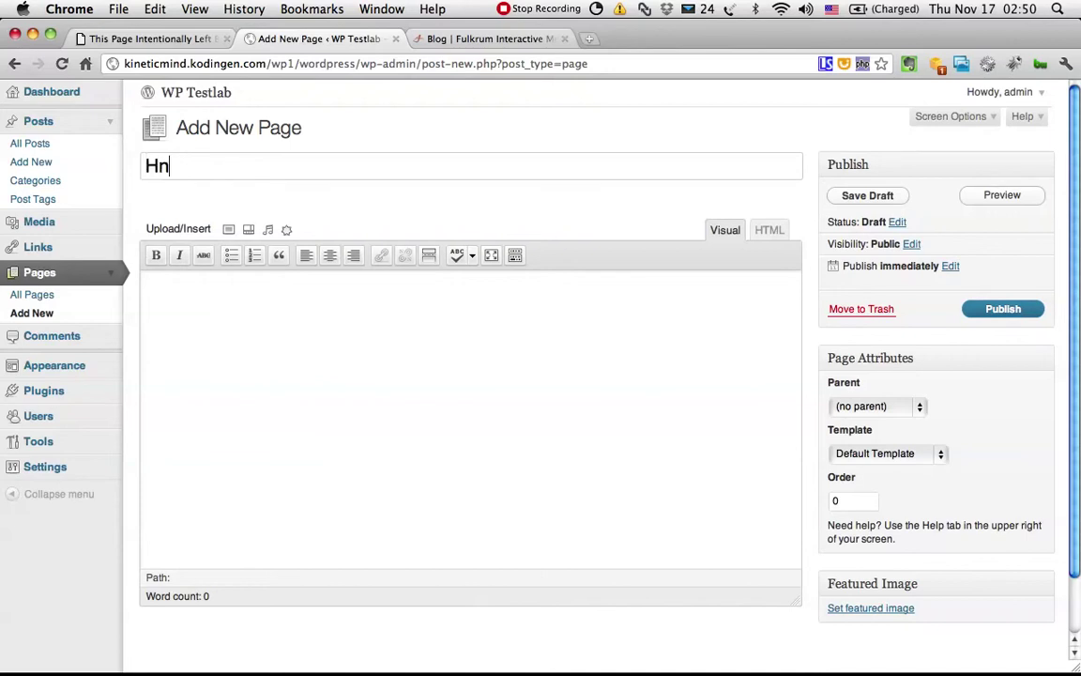
pyautogui.press('BackSpace')
pyautogui.write('ome')
pyautogui.write('Page')
# Consult the open Fulkrum blog and write "Selamat datang ke kedai keropok atas talian saya.." as the new page's opening line.
pyautogui.click(178, 306)
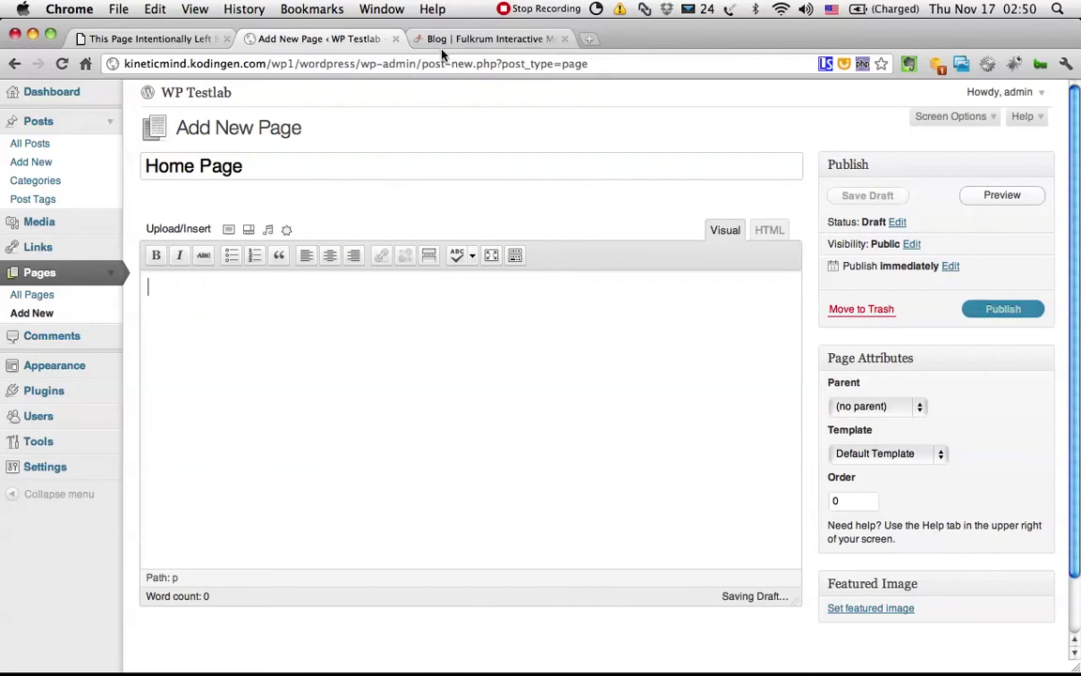
pyautogui.click(483, 40)
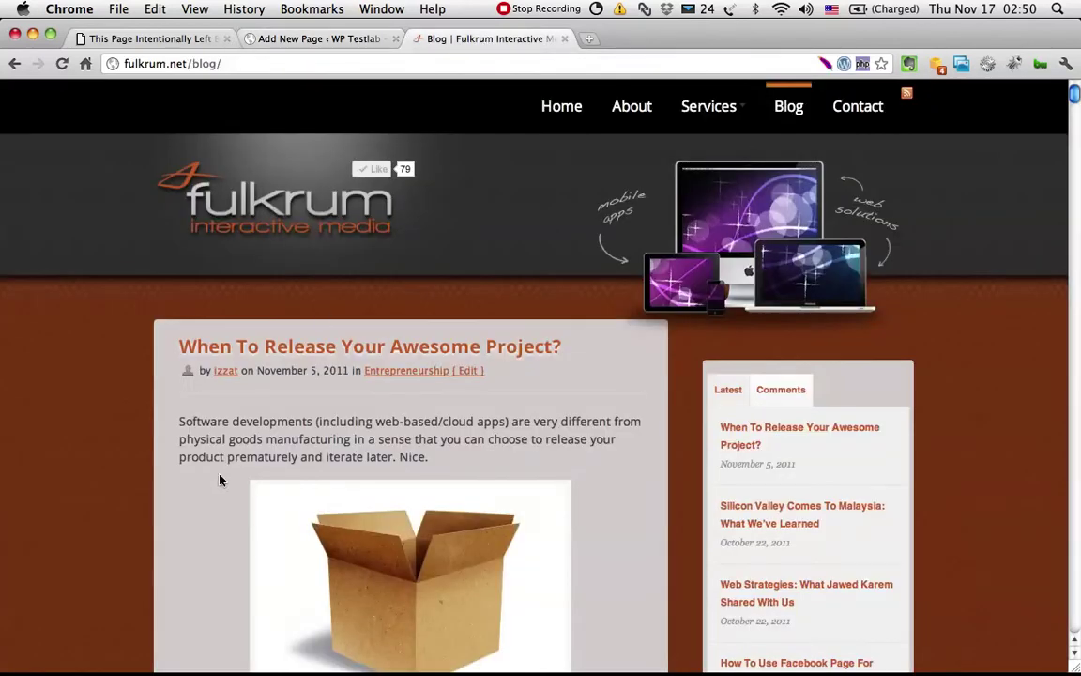
pyautogui.scroll(-6, 235, 459)
pyautogui.scroll(5, 217, 463)
pyautogui.click(280, 38)
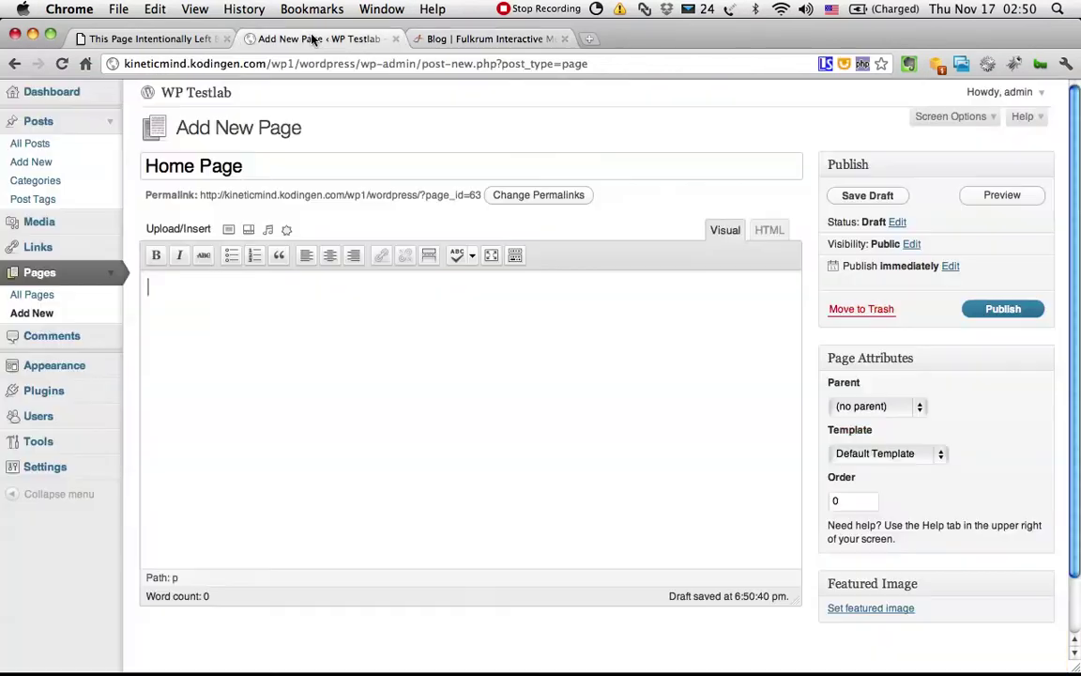
pyautogui.write('Selamat d')
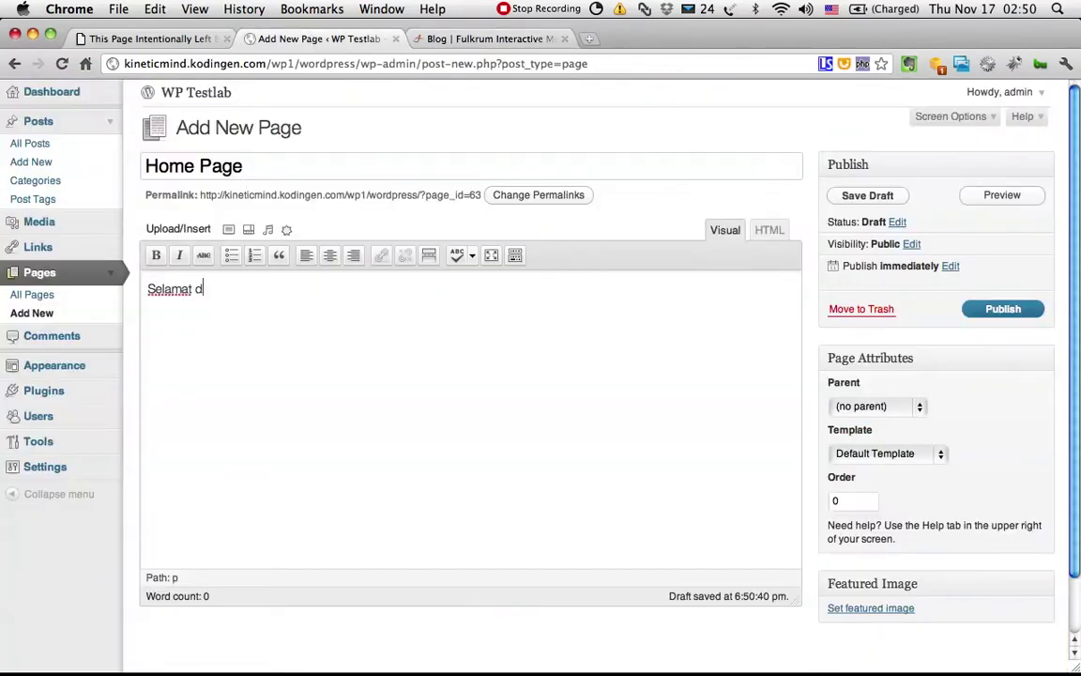
pyautogui.write('atang ke ked')
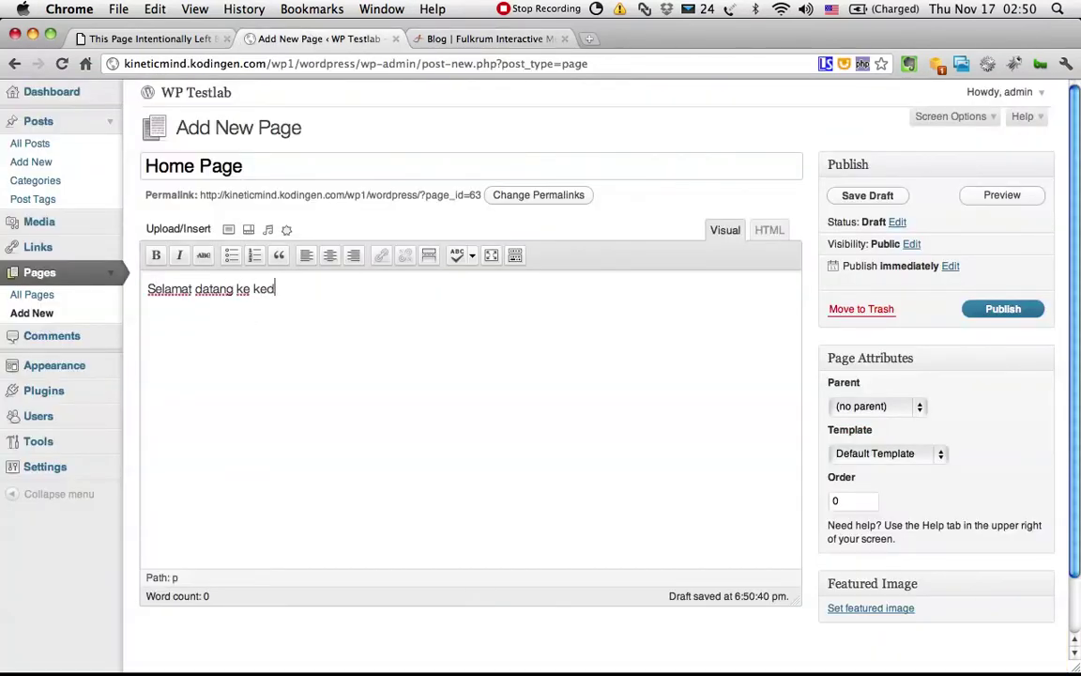
pyautogui.write('ai keropok')
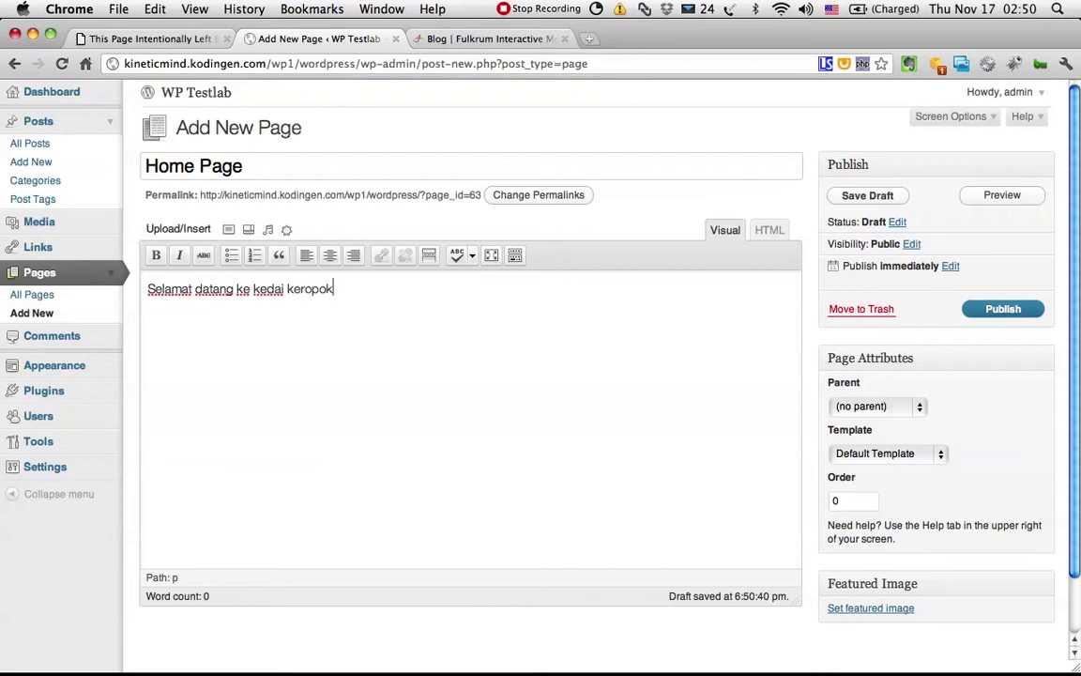
pyautogui.write(' atas talian')
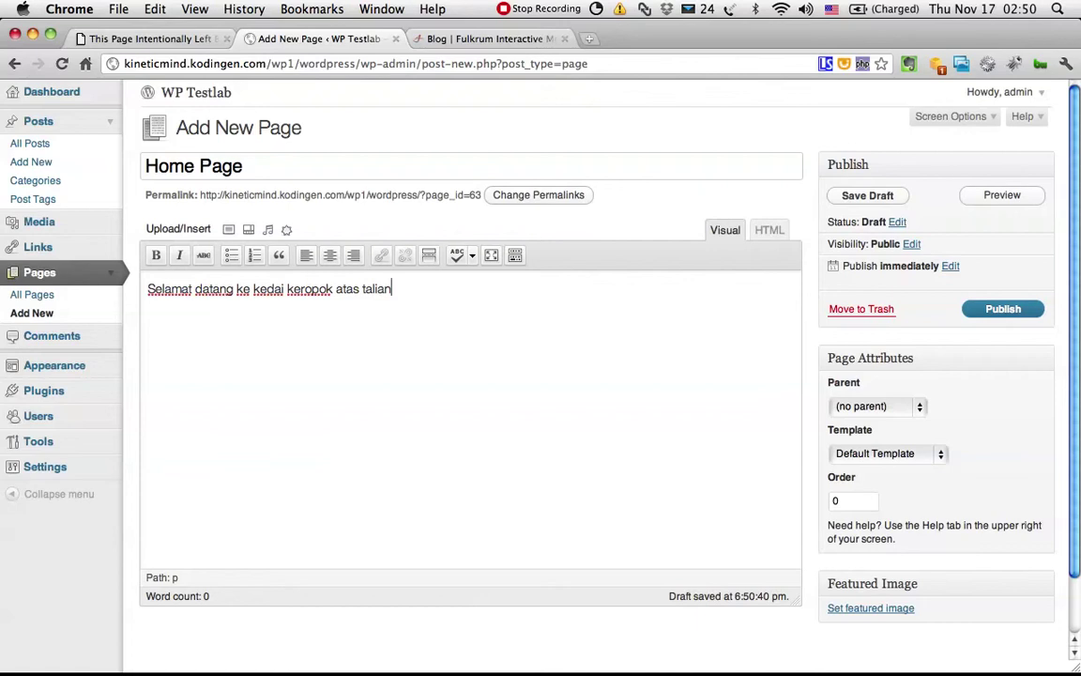
pyautogui.write(' saya..')
# Add a second paragraph reading "Sila jenguk ke bahagain lain dalam laman web ini untuk lebih informasi.." below the opening line.
pyautogui.press('Return')
pyautogui.press('Return')
pyautogui.write('Sila jenguk ke bahagain lai')
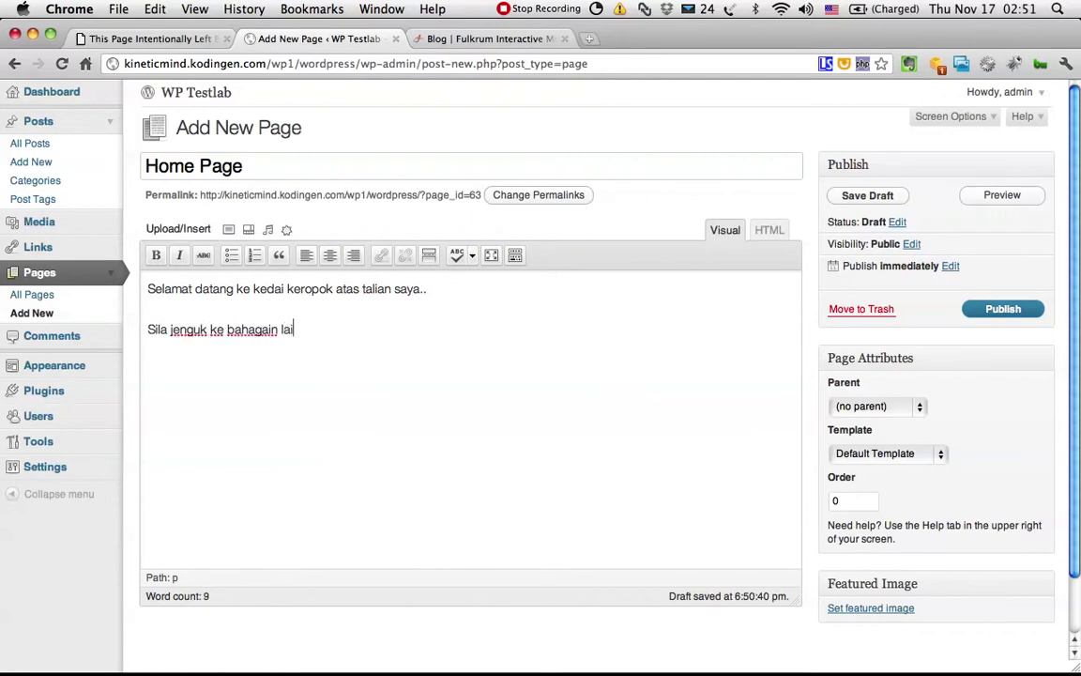
pyautogui.write('n dalam laman web ini untuk lebih inforrmasi..')
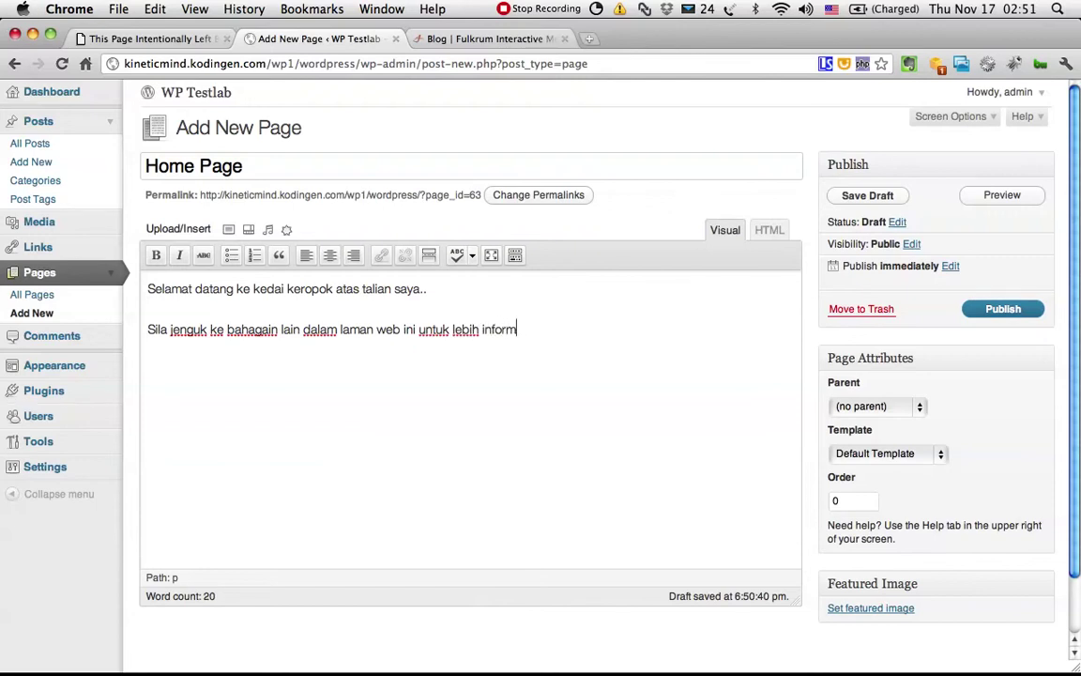
# Make an empty line after the opening sentence and upload the image 03-profile-assign-progress.png from the computer.
pyautogui.click(494, 289)
pyautogui.press('Return')
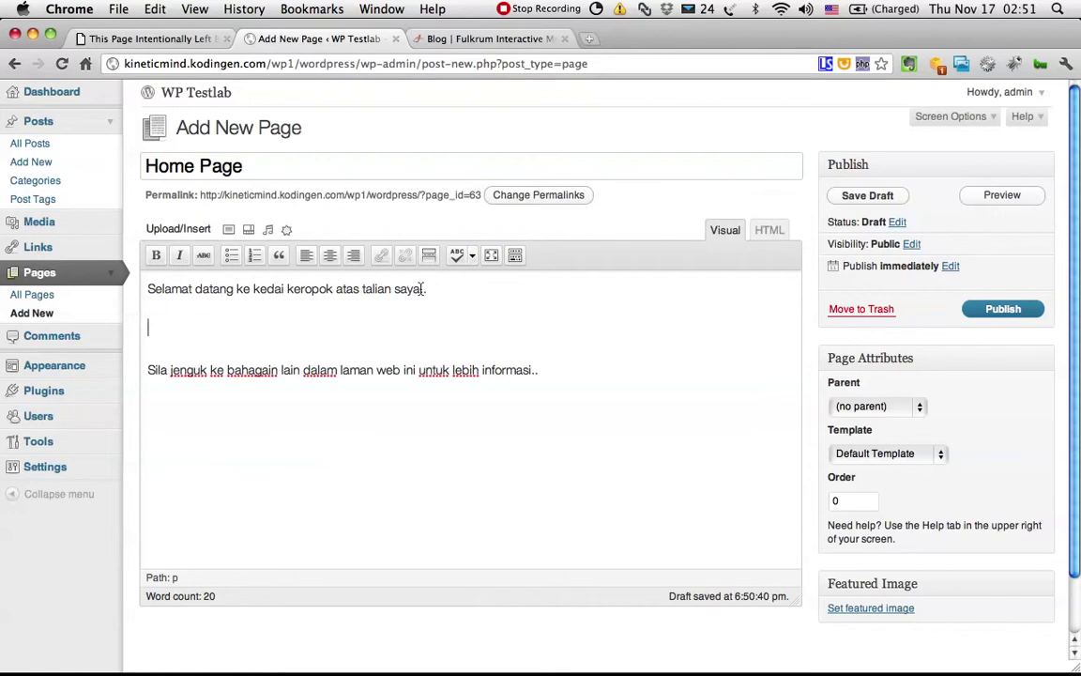
pyautogui.click(229, 228)
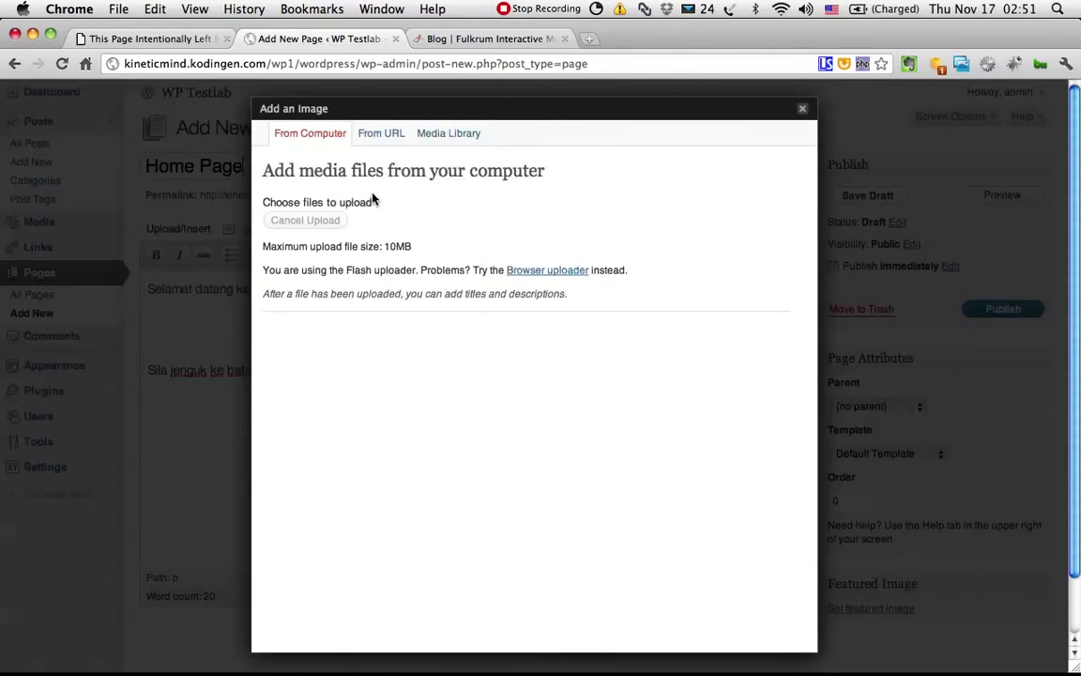
pyautogui.click(459, 212)
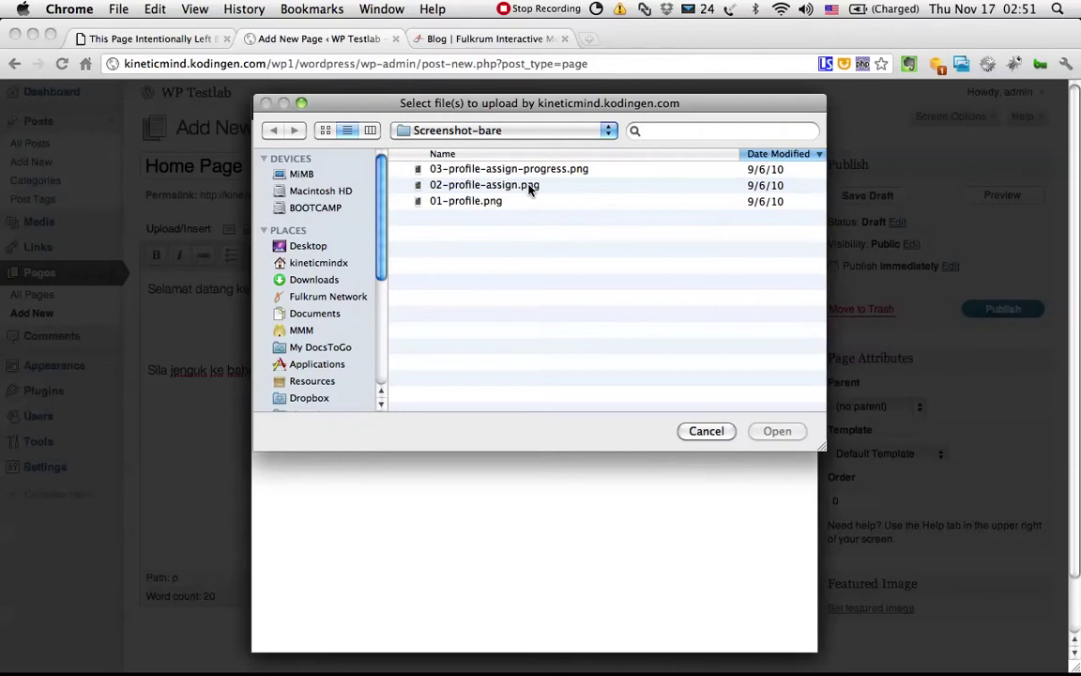
pyautogui.click(563, 171)
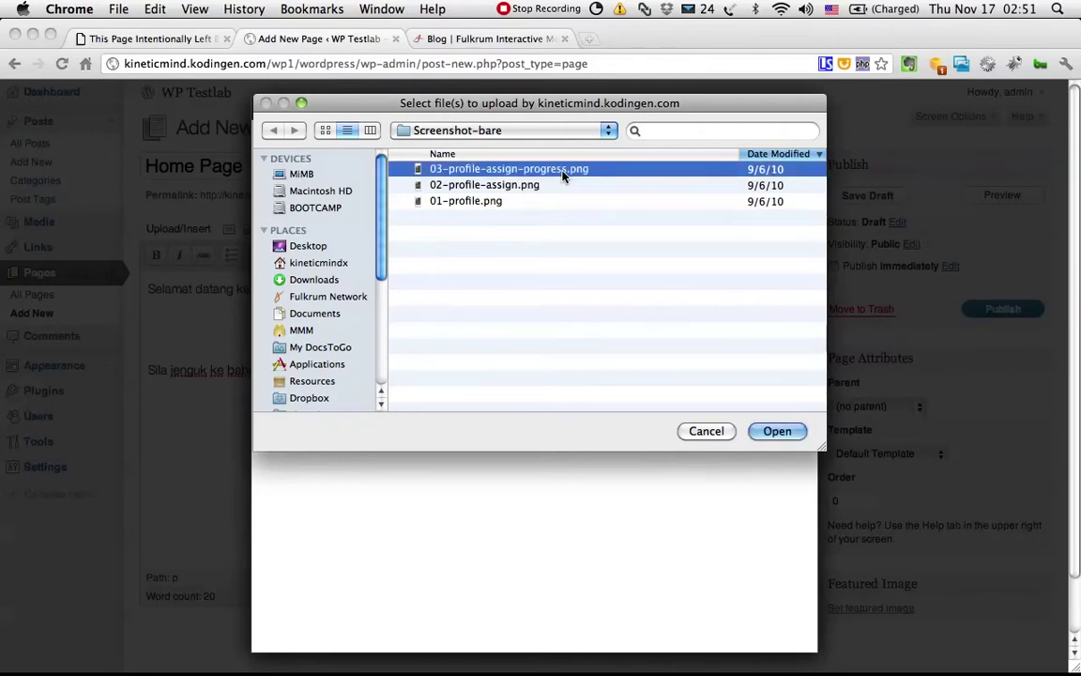
pyautogui.click(771, 431)
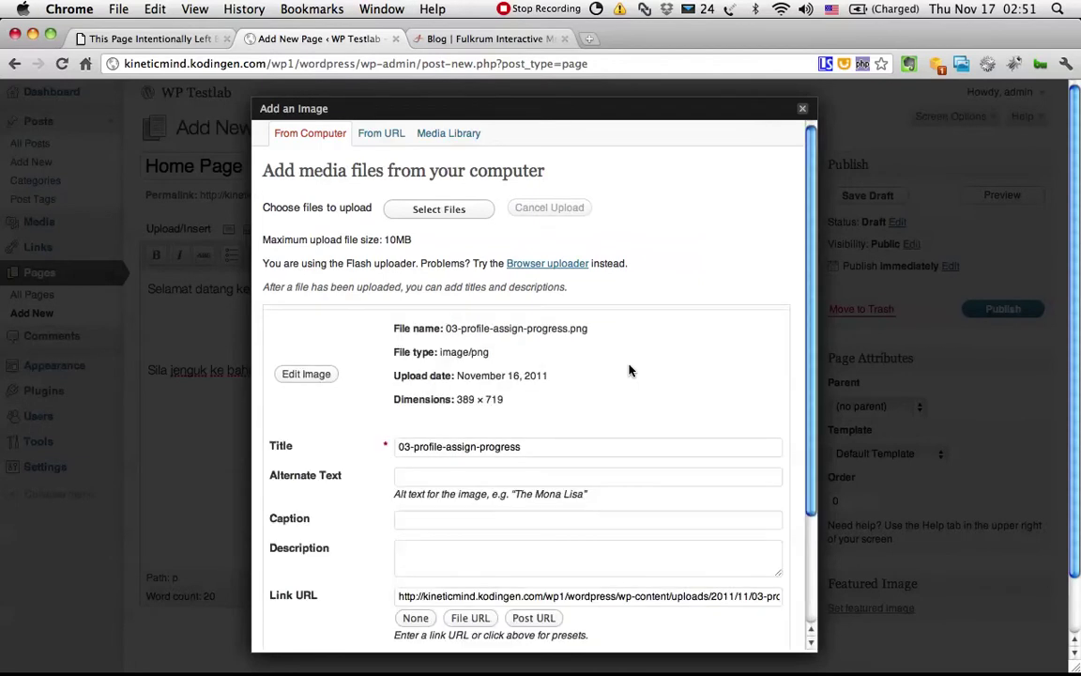
# Insert the uploaded image into the page at Medium size (162 × 300).
pyautogui.scroll(-4, 630, 371)
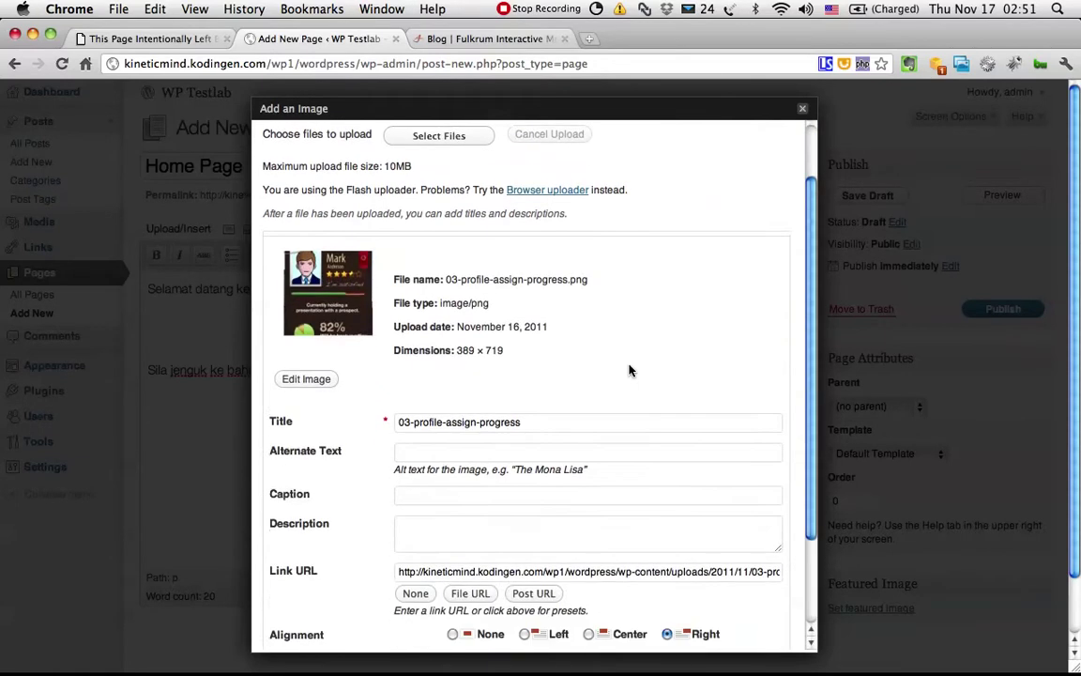
pyautogui.scroll(-2, 630, 371)
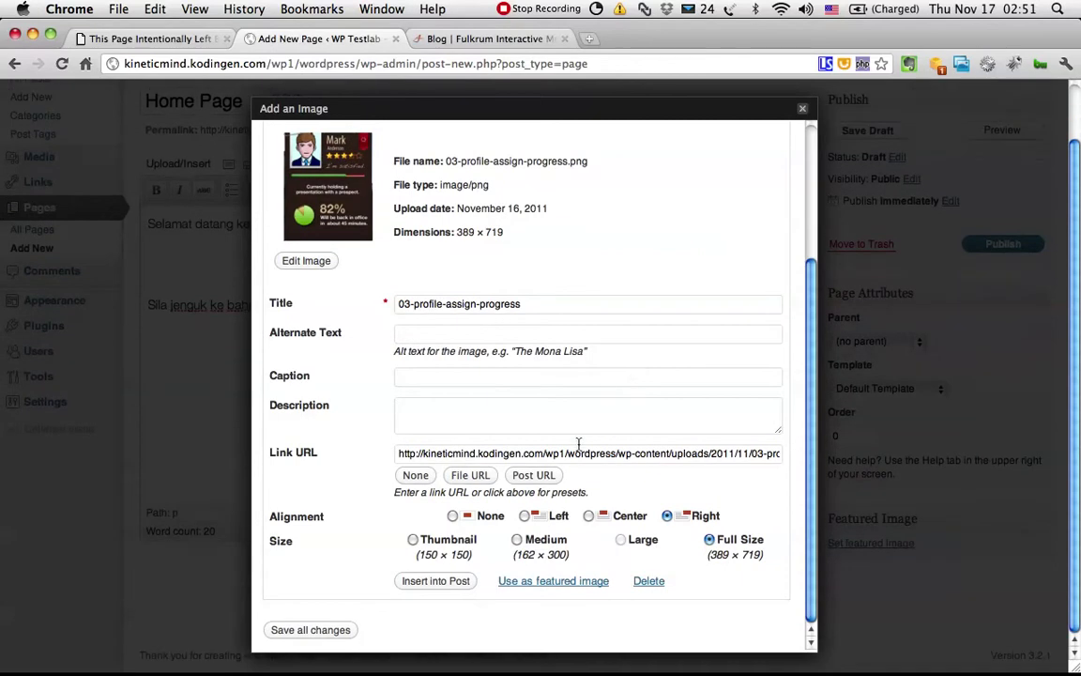
pyautogui.click(517, 541)
pyautogui.click(435, 583)
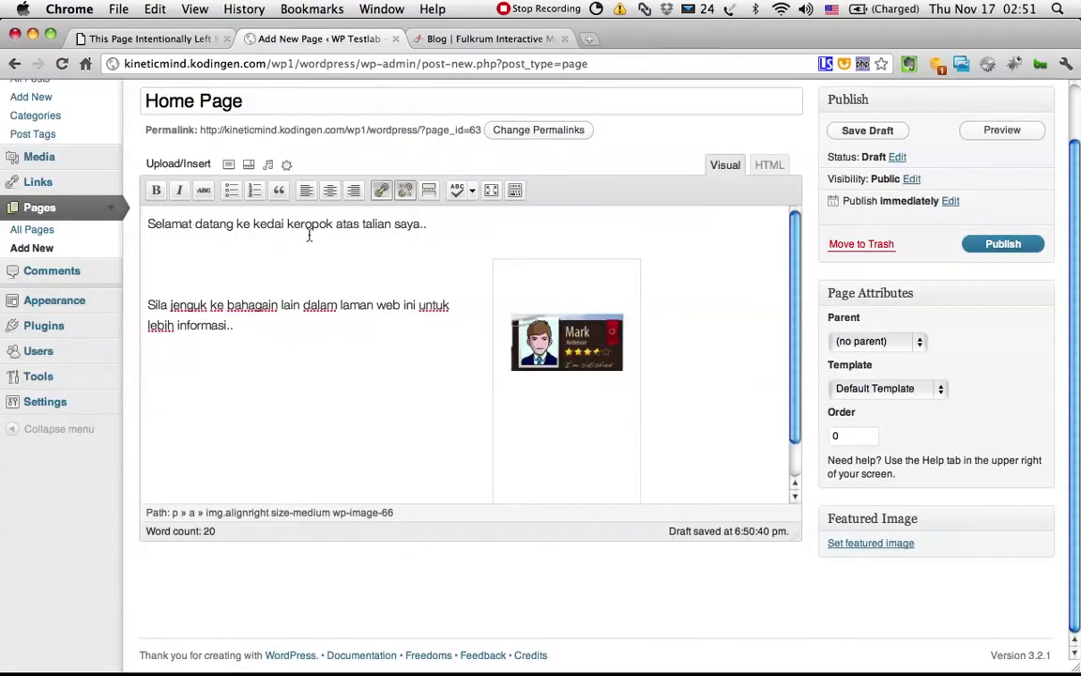
# Make the opening line bold and the "Sila jenguk" paragraph italic.
pyautogui.tripleClick(289, 222)
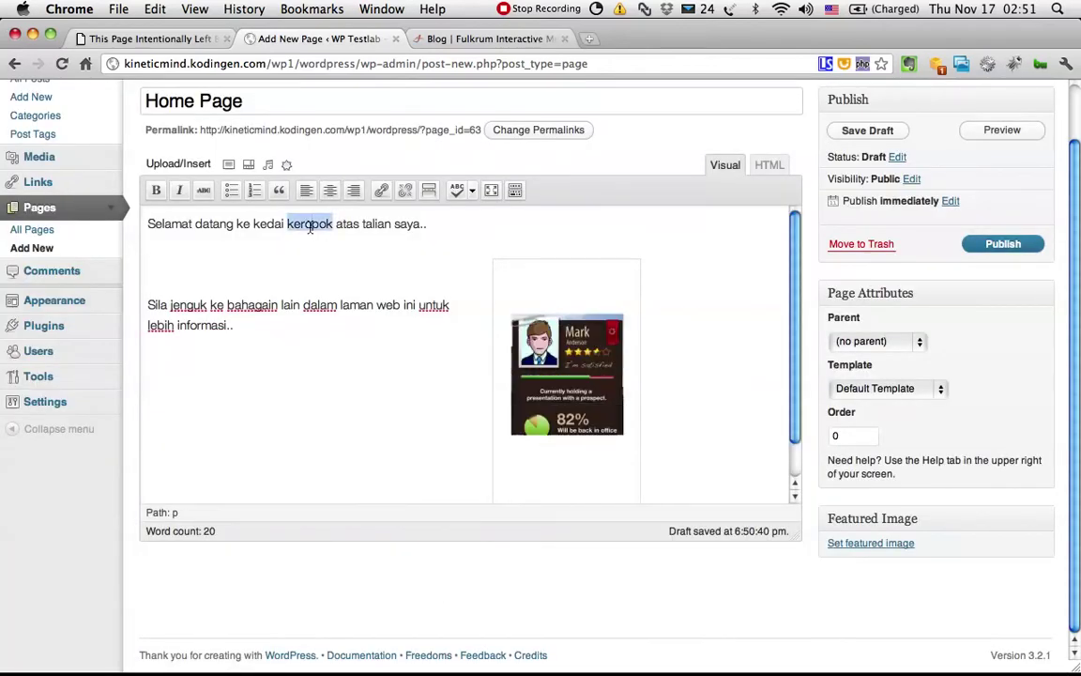
pyautogui.click(156, 190)
pyautogui.moveTo(249, 334); pyautogui.dragTo(145, 295)
pyautogui.click(179, 192)
pyautogui.click(363, 343)
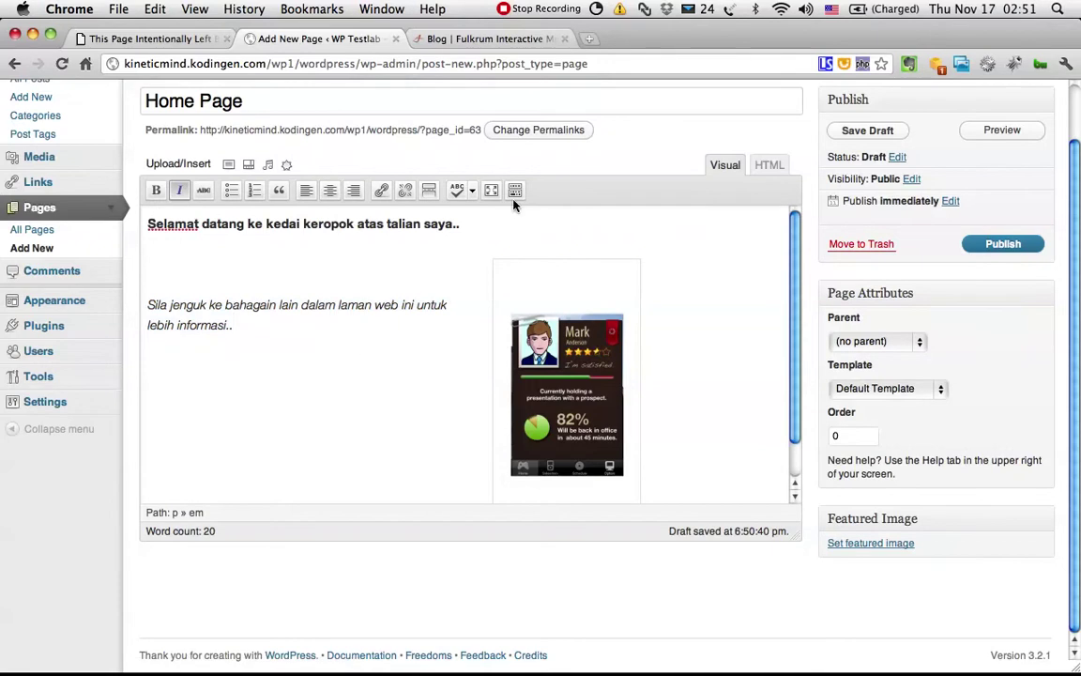
# Show the editor's second row of formatting tools, toggling it off and on again.
pyautogui.click(514, 190)
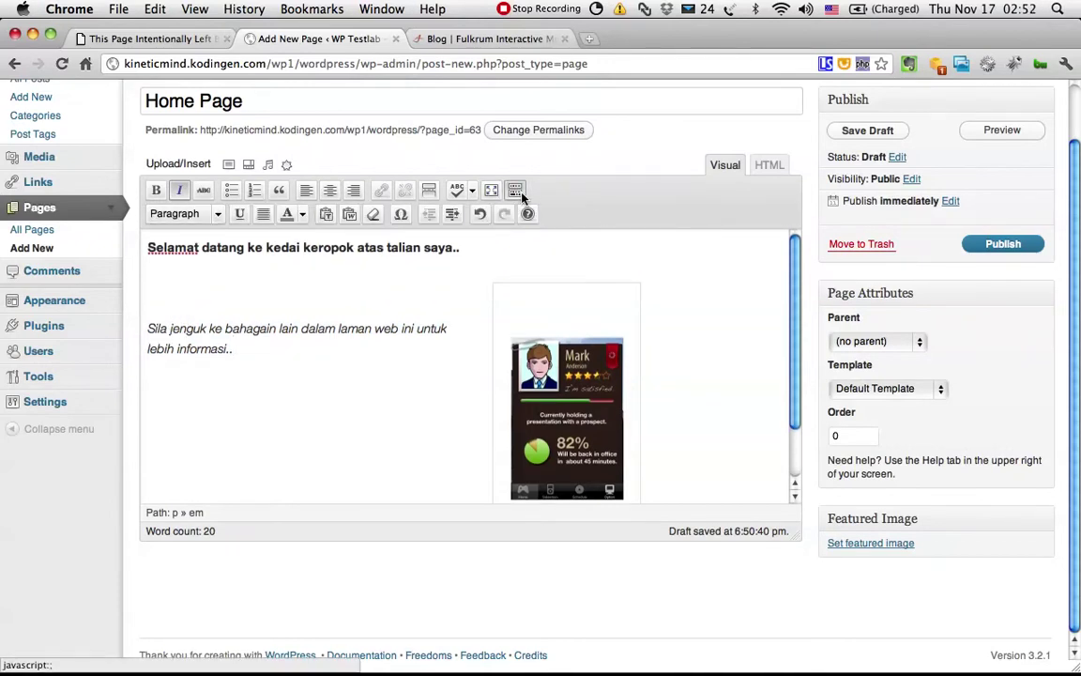
pyautogui.click(520, 193)
pyautogui.click(518, 204)
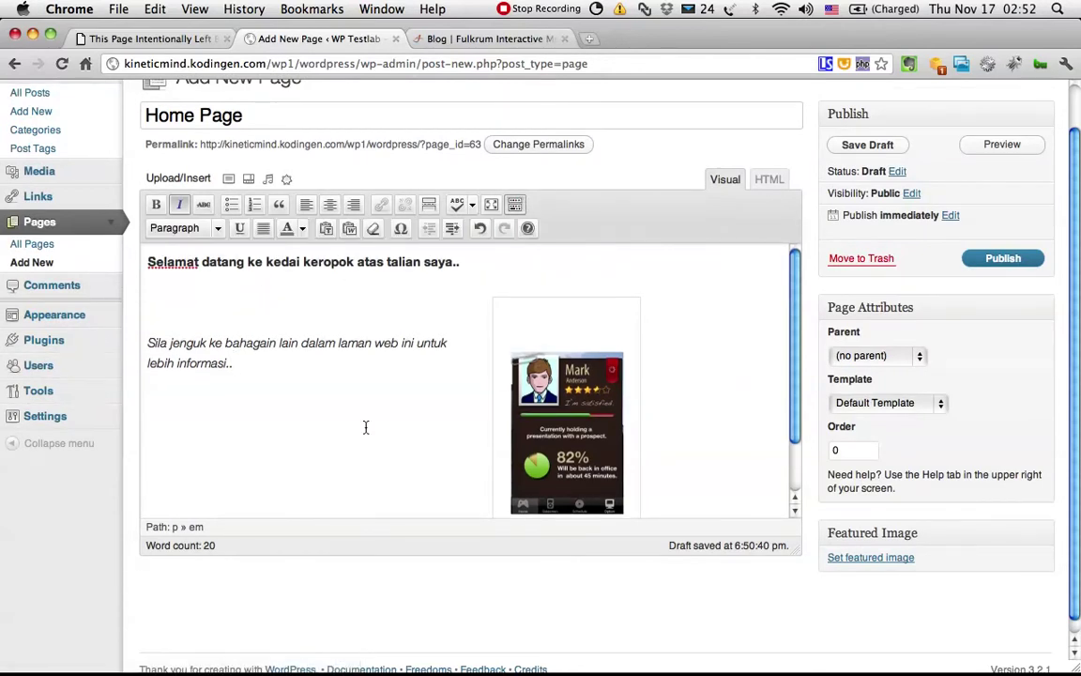
# Add the non-italic line "Isi lain di sini...." below the italic paragraph and publish the page.
pyautogui.scroll(-1, 366, 428)
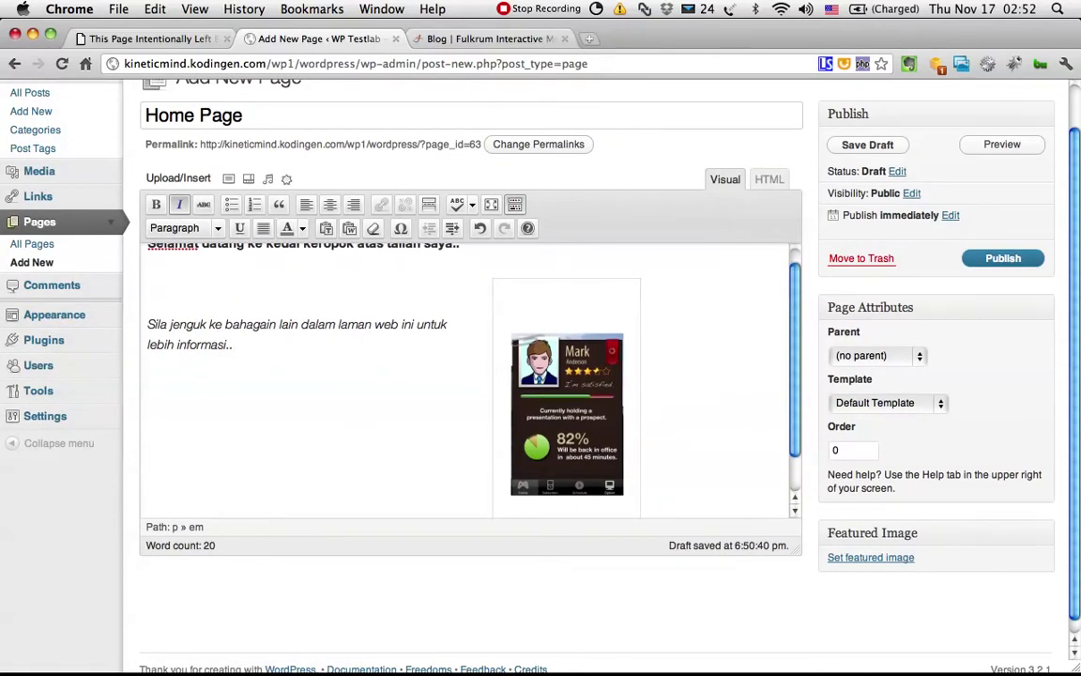
pyautogui.press('Return')
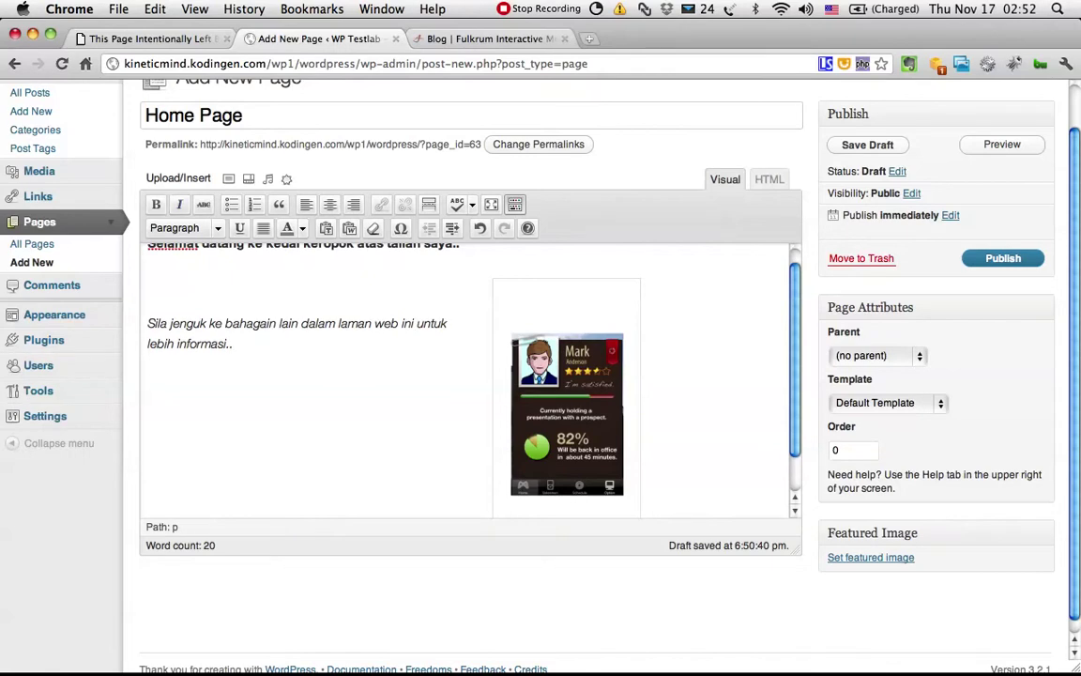
pyautogui.write('Isi lain di sini....')
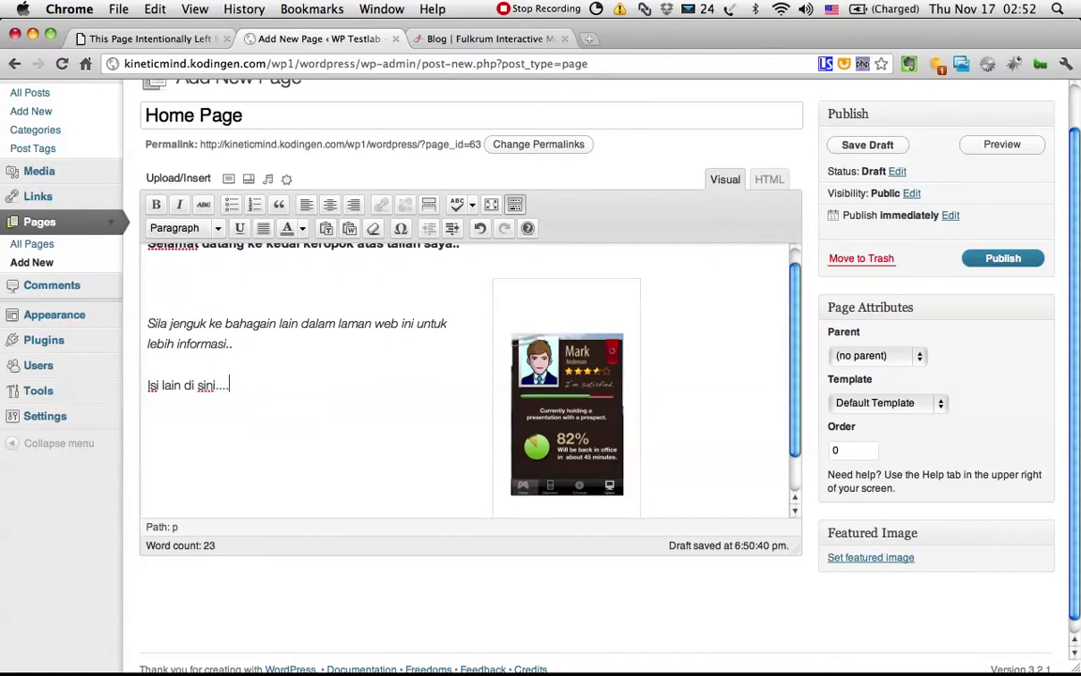
pyautogui.scroll(2, 816, 431)
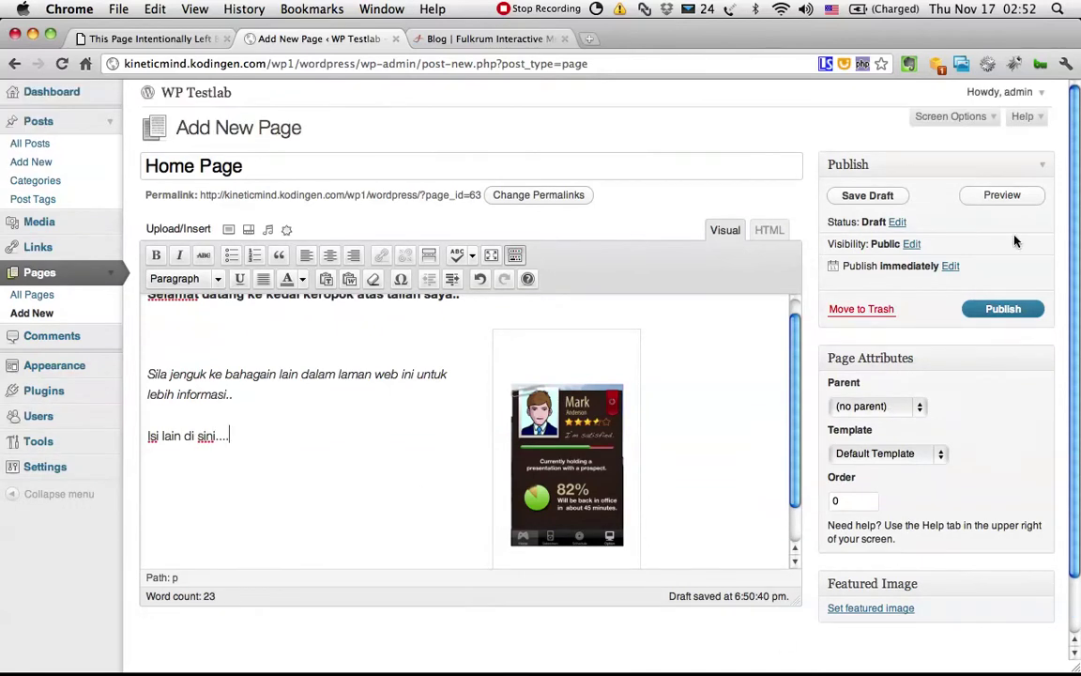
pyautogui.click(994, 309)
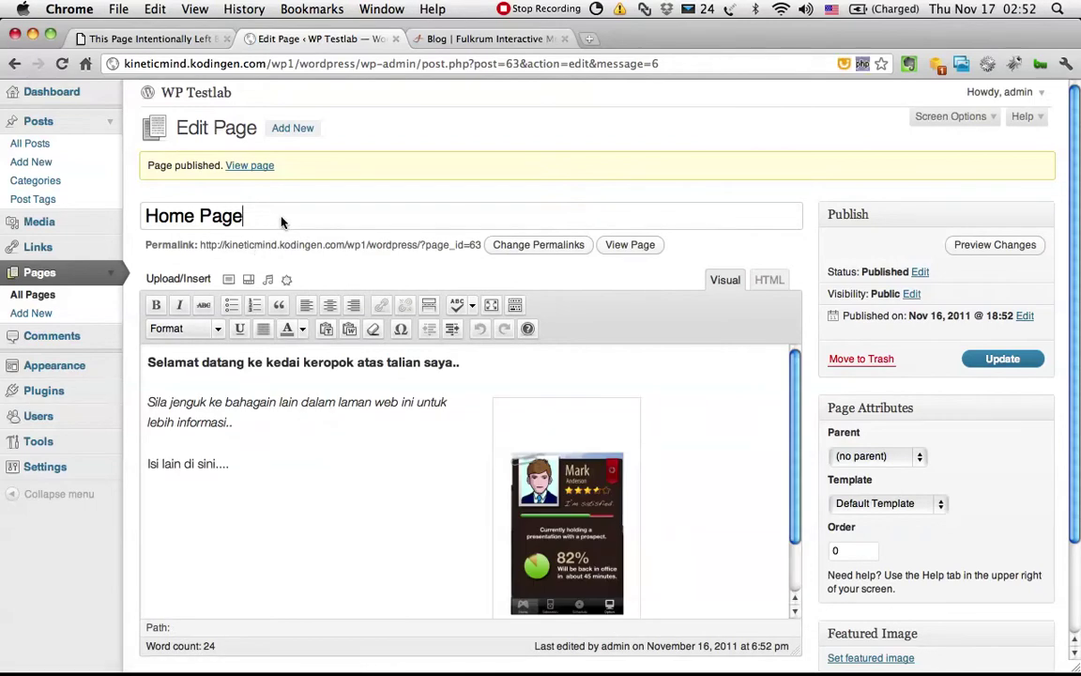
# Append the capitalized word "Baru" to the published page's title.
pyautogui.write('baru')
pyautogui.press('BackSpace')
pyautogui.press('BackSpace')
pyautogui.press('BackSpace')
pyautogui.press('BackSpace')
pyautogui.write('Baru')
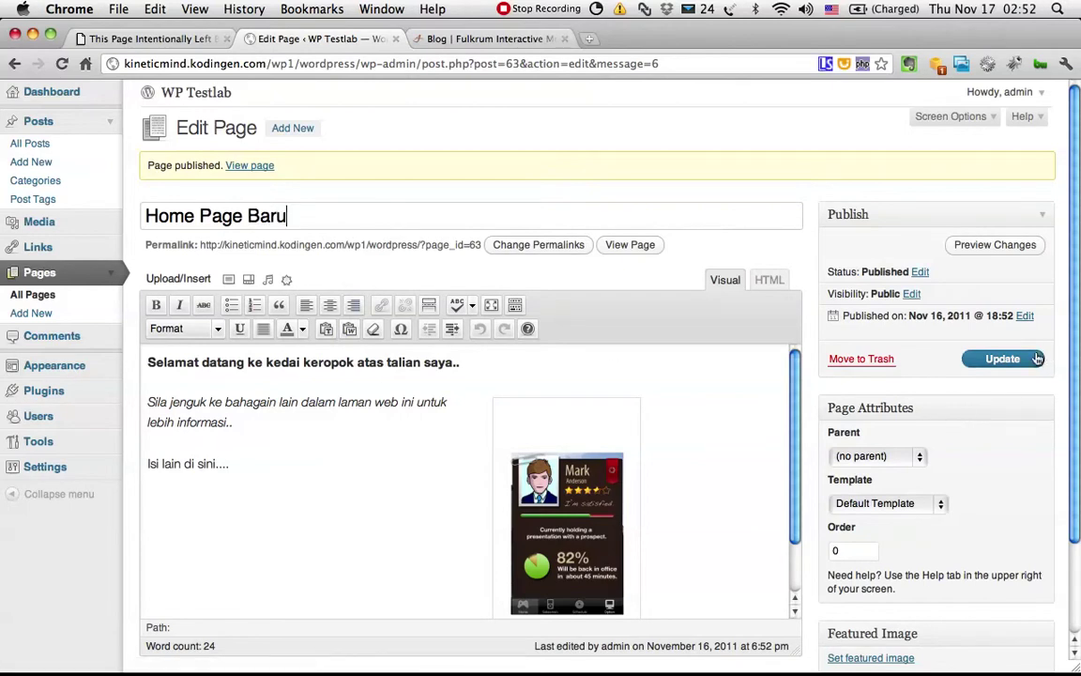
# Replace "Home Page" in the page title with "Laman Utama", keeping the word "Baru" at the end.
pyautogui.click(248, 216)
pyautogui.press('BackSpace')
pyautogui.press('BackSpace')
pyautogui.press('BackSpace')
pyautogui.press('BackSpace')
pyautogui.press('BackSpace')
pyautogui.press('BackSpace')
pyautogui.press('BackSpace')
pyautogui.press('BackSpace')
pyautogui.press('BackSpace')
pyautogui.press('BackSpace')
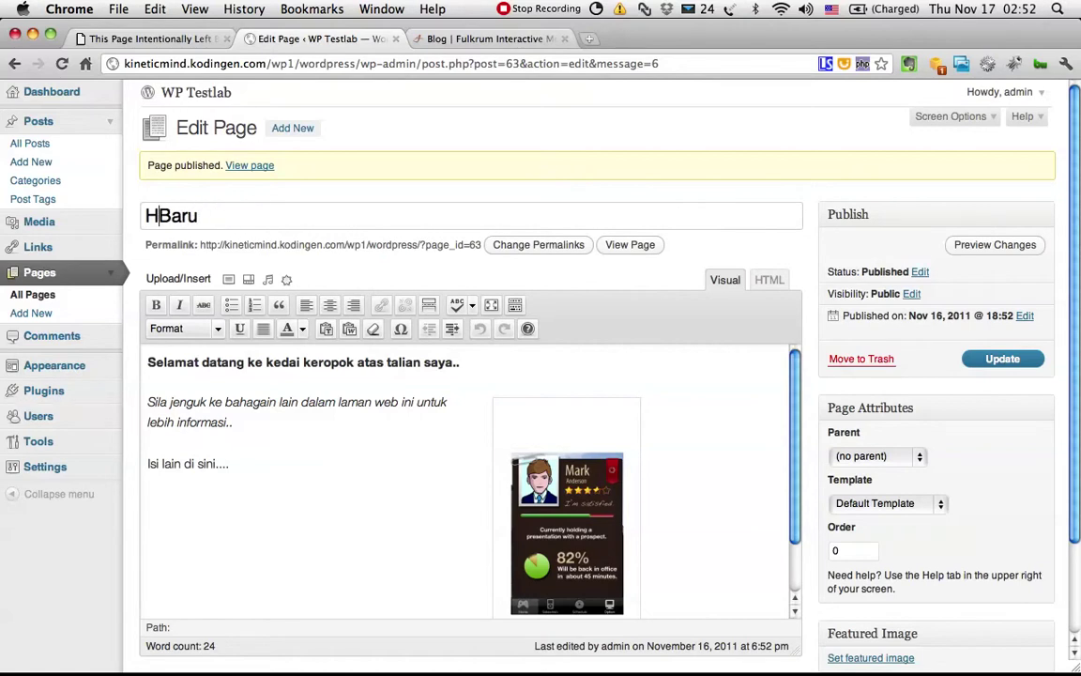
pyautogui.write('Laman Utama')
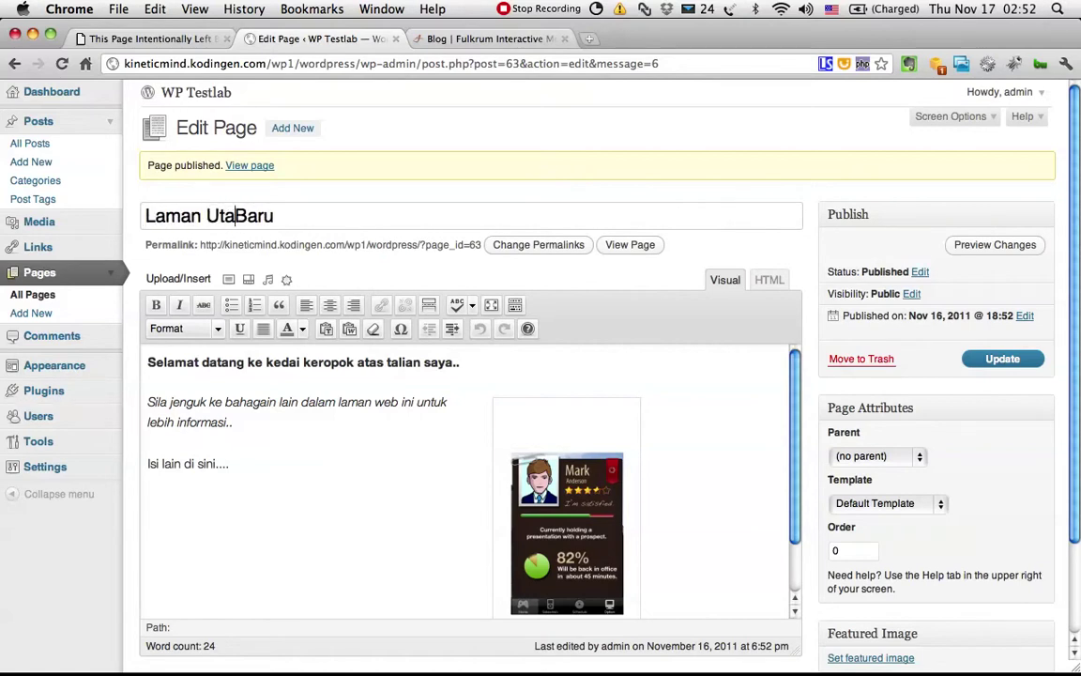
# Remove "Baru" from the end of the page title and update the published page.
pyautogui.click(299, 215)
pyautogui.press('BackSpace')
pyautogui.press('BackSpace')
pyautogui.press('BackSpace')
pyautogui.press('BackSpace')
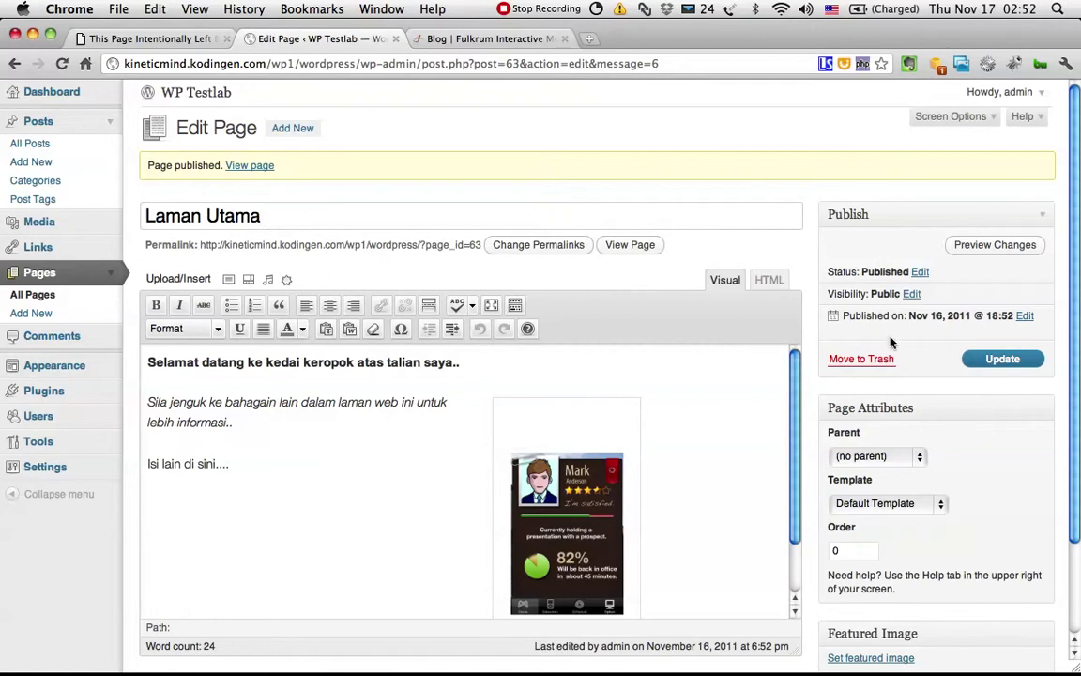
pyautogui.click(1012, 362)
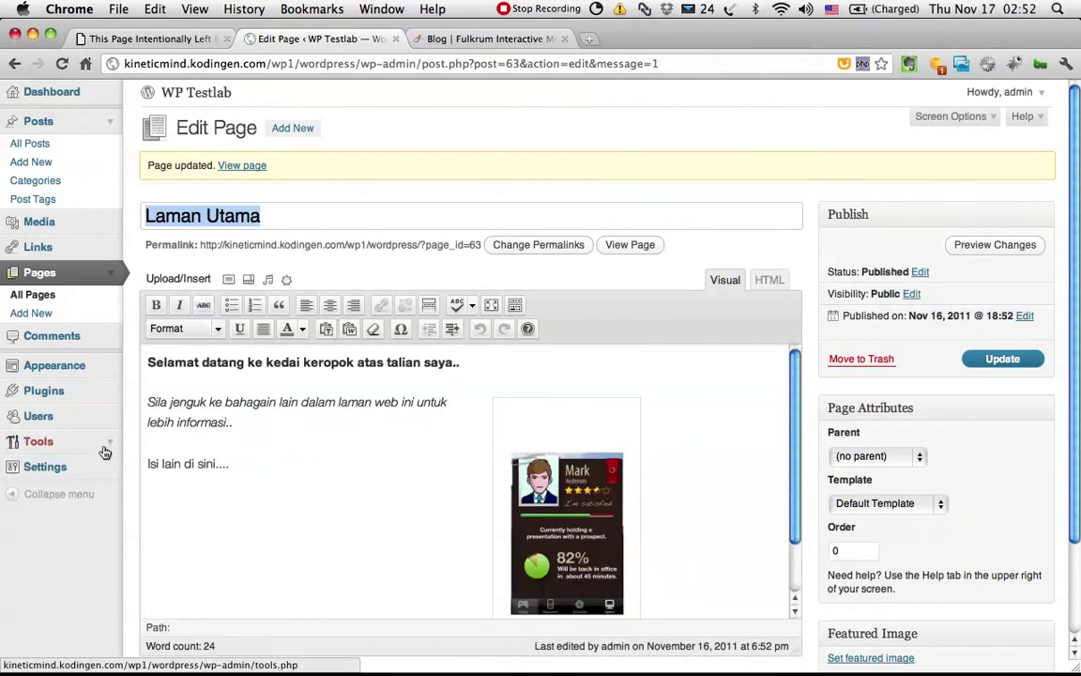
# Open the WP Testlab site in a new browser tab and examine its front page, navigation and latest post.
pyautogui.click(427, 39)
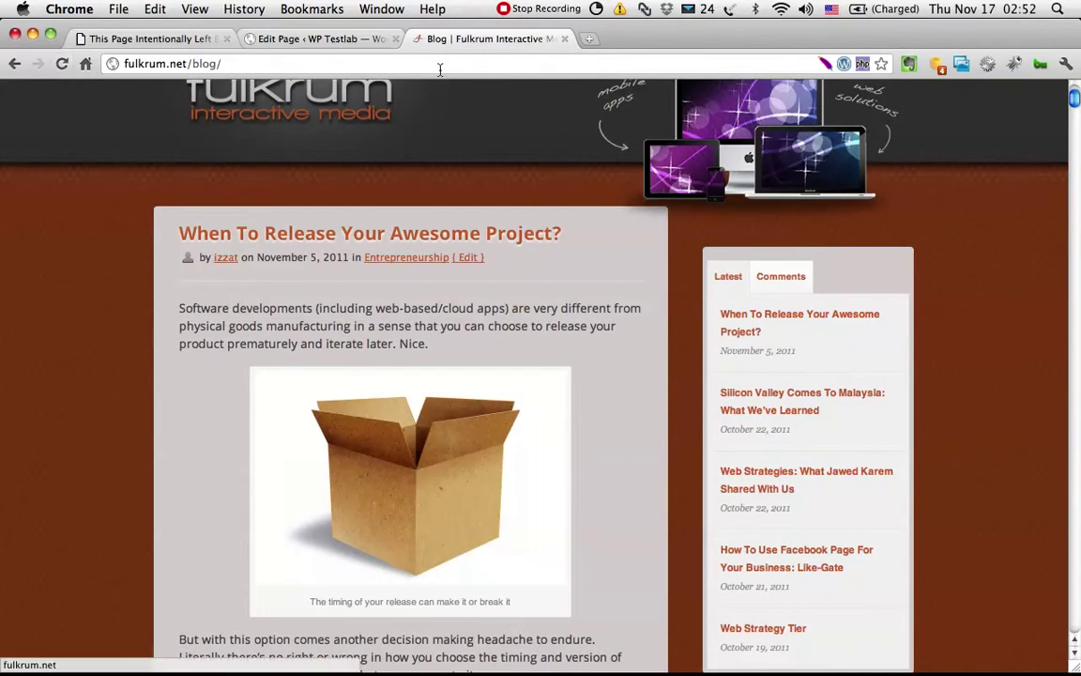
pyautogui.click(317, 40)
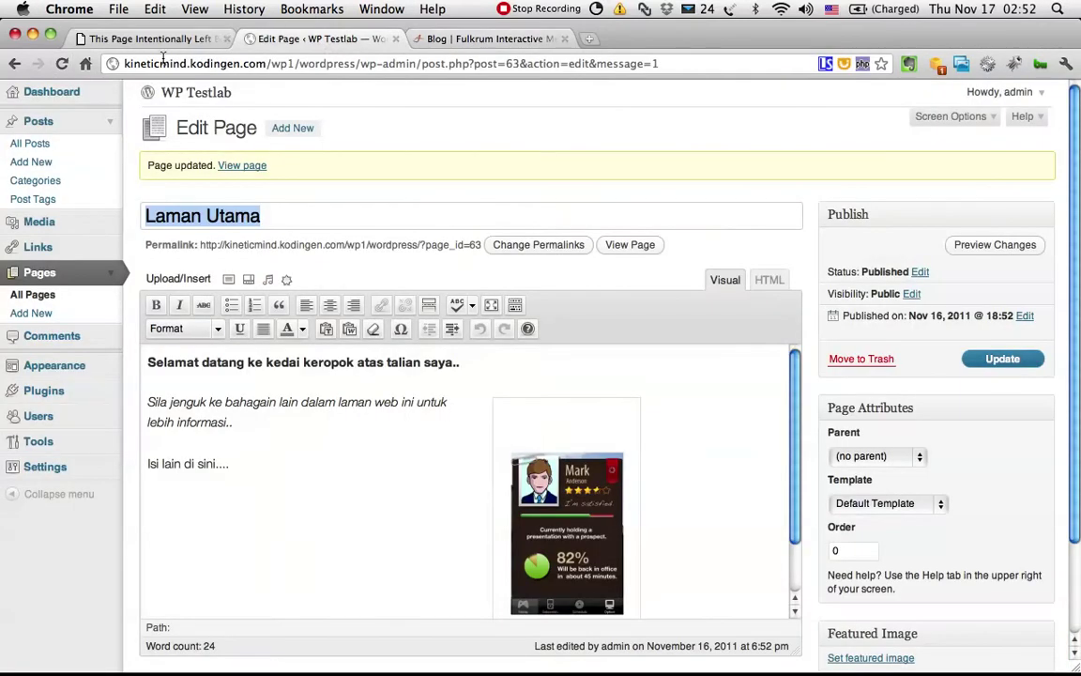
pyautogui.rightClick(177, 91)
pyautogui.click(198, 100)
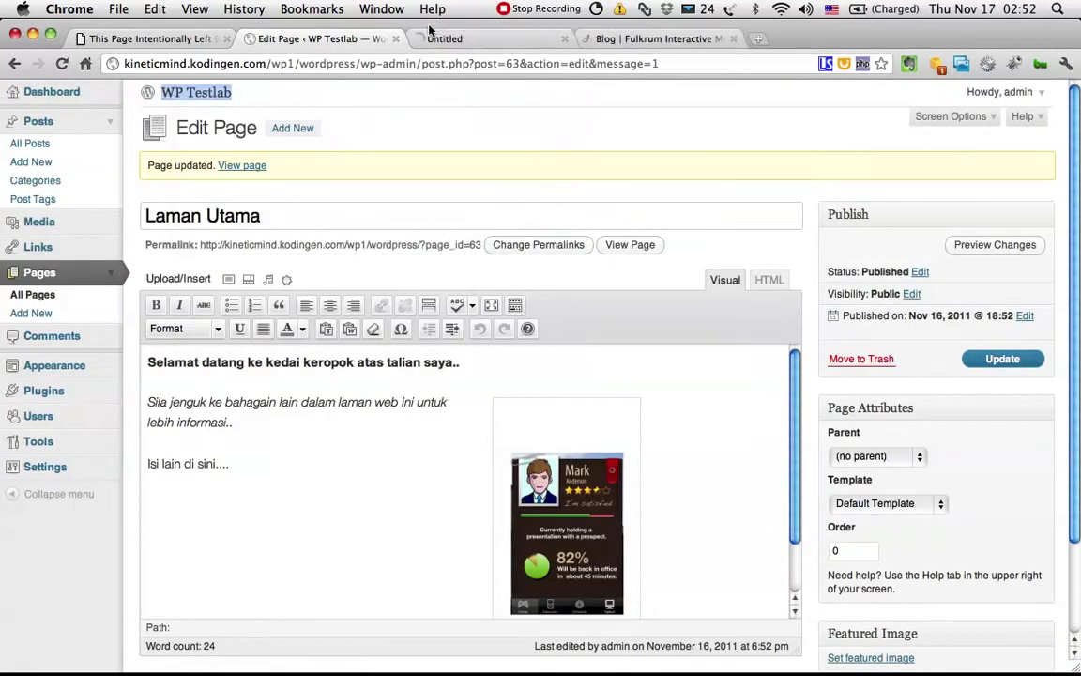
pyautogui.click(431, 38)
pyautogui.scroll(-5, 80, 225)
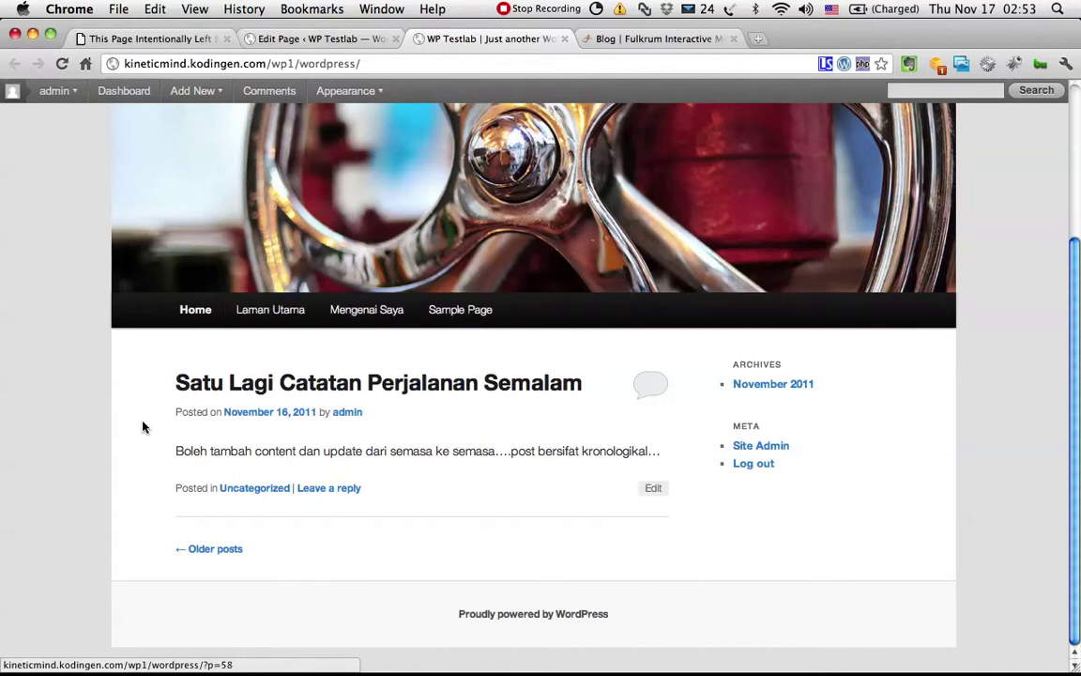
pyautogui.scroll(5, 143, 424)
pyautogui.scroll(-4, 143, 424)
pyautogui.scroll(5, 142, 426)
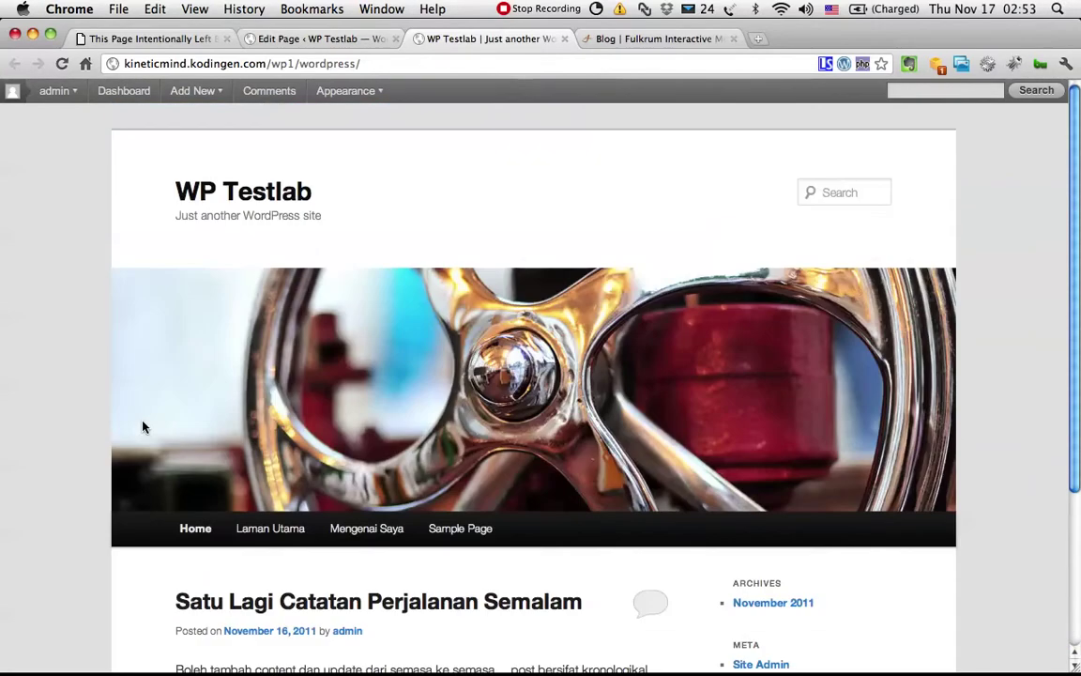
pyautogui.scroll(-5, 143, 427)
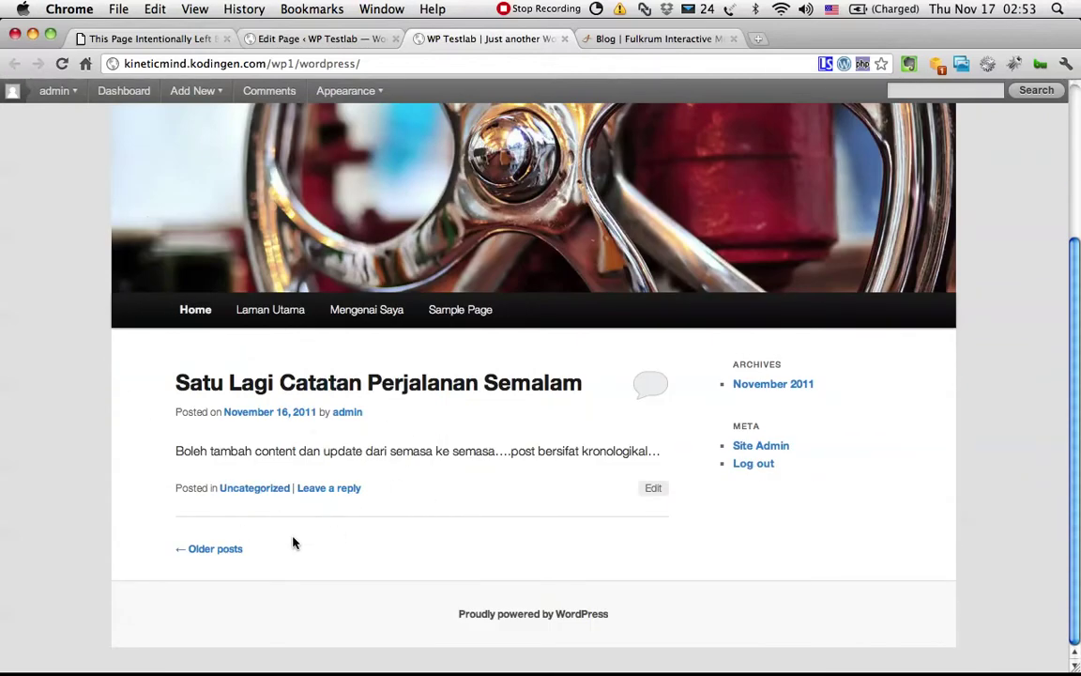
# Open the Laman Utama page on the live site and compare its text and image with the editor.
pyautogui.click(273, 307)
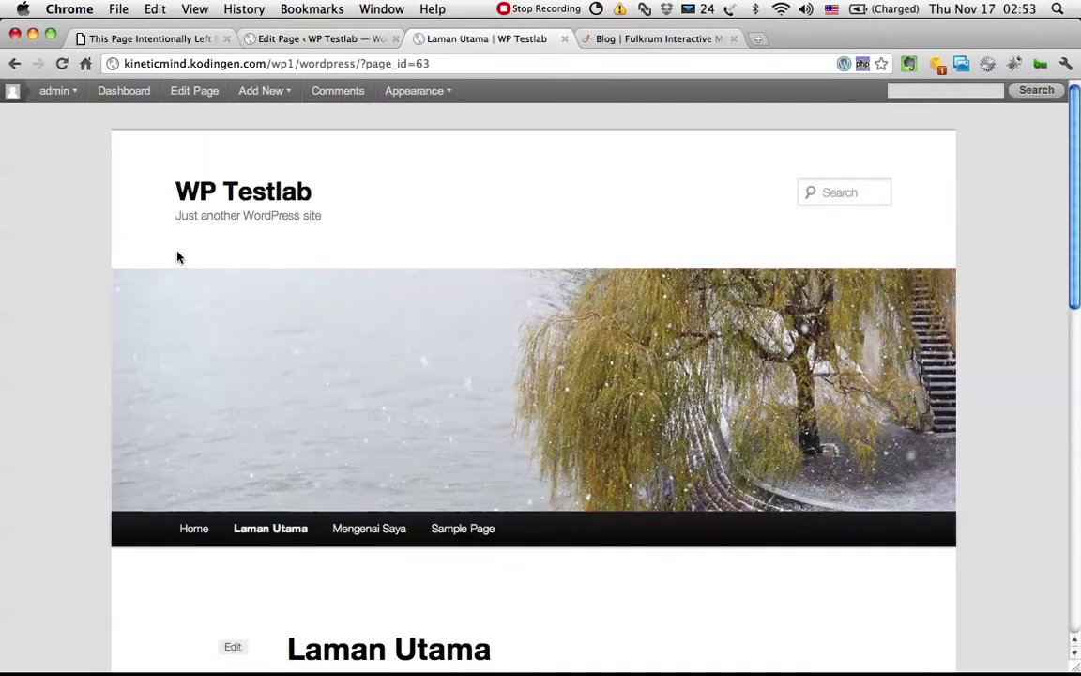
pyautogui.scroll(-10, 179, 256)
pyautogui.scroll(5, 178, 256)
pyautogui.scroll(-6, 178, 256)
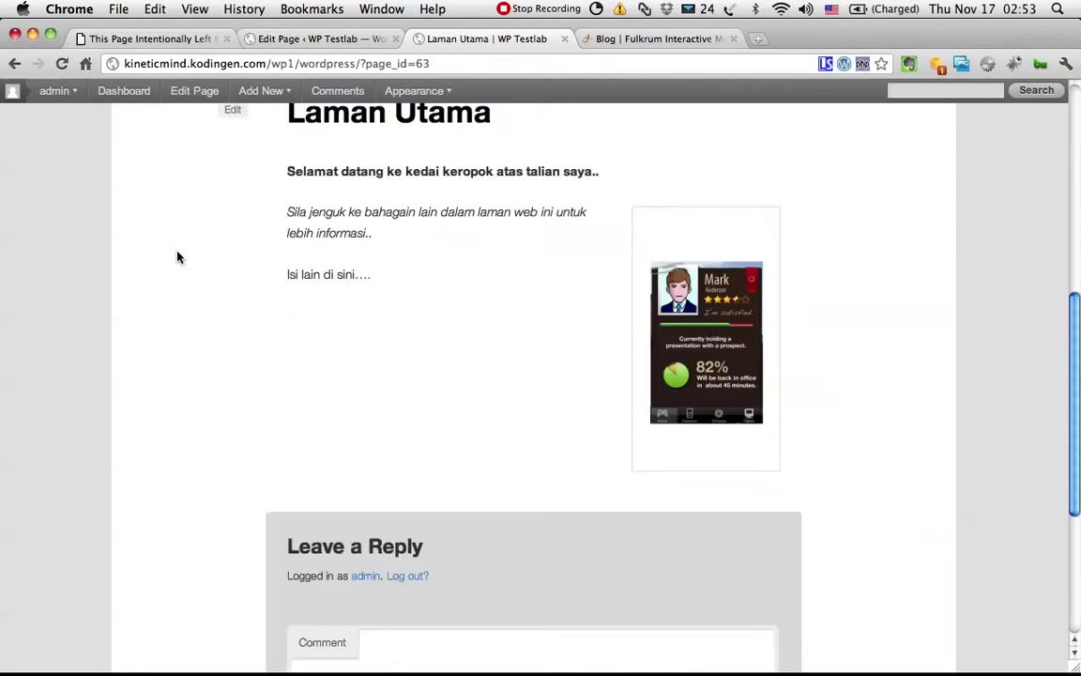
pyautogui.scroll(6, 178, 256)
pyautogui.click(325, 40)
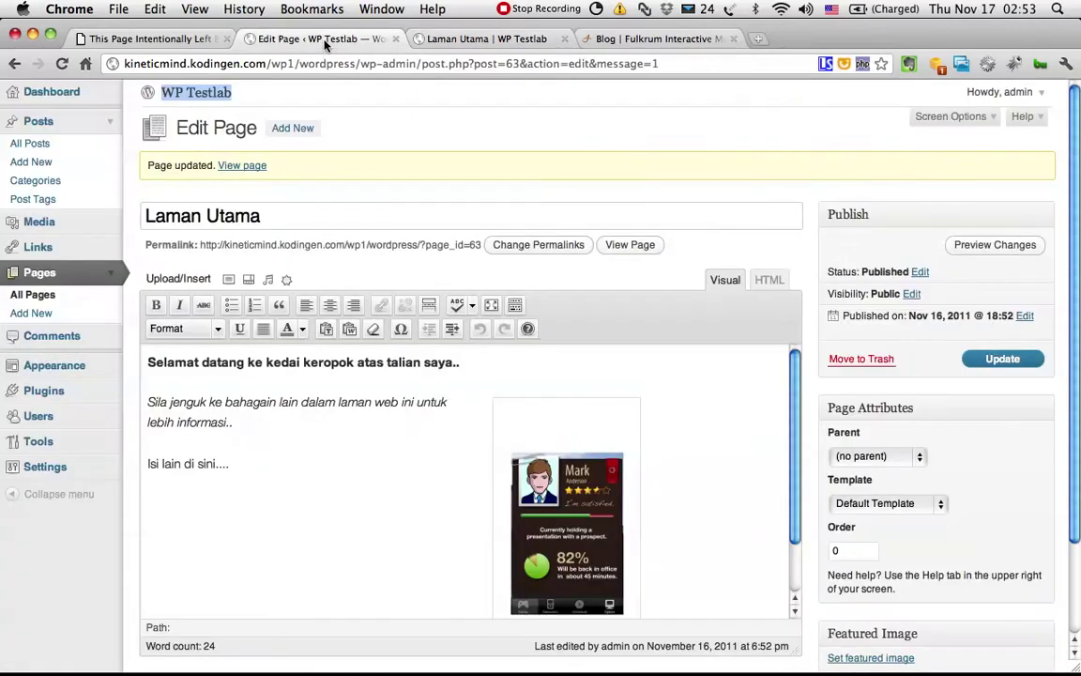
pyautogui.scroll(-3, 804, 225)
pyautogui.scroll(3, 803, 226)
pyautogui.click(450, 38)
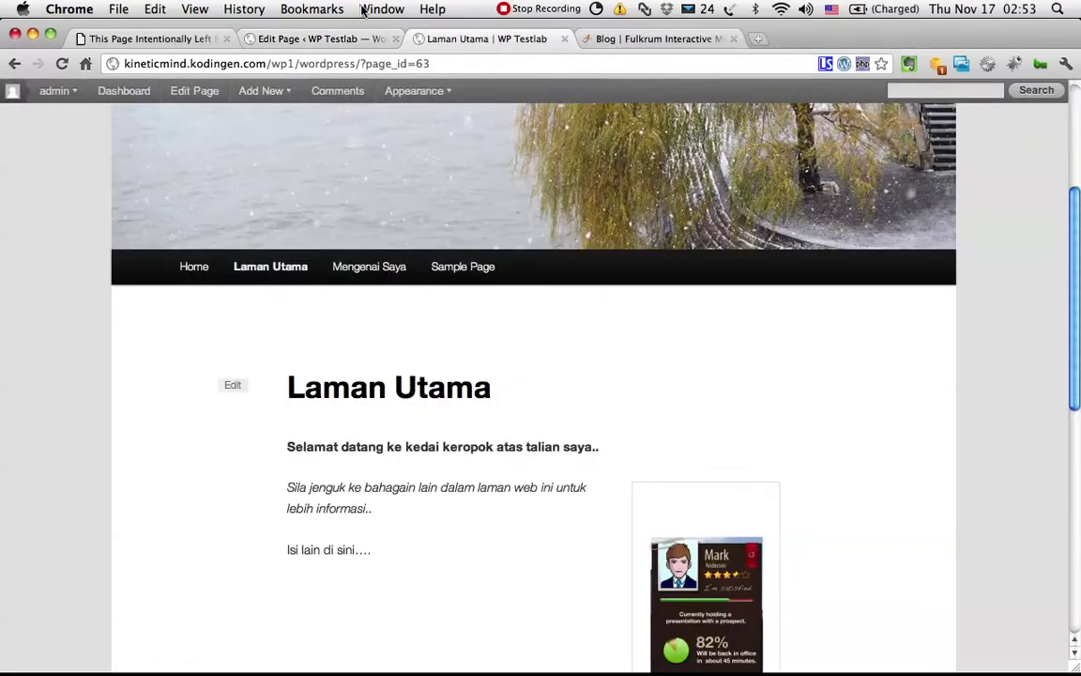
# Return to the WordPress admin and open the site's Reading settings.
pyautogui.click(328, 37)
pyautogui.scroll(-3, 114, 299)
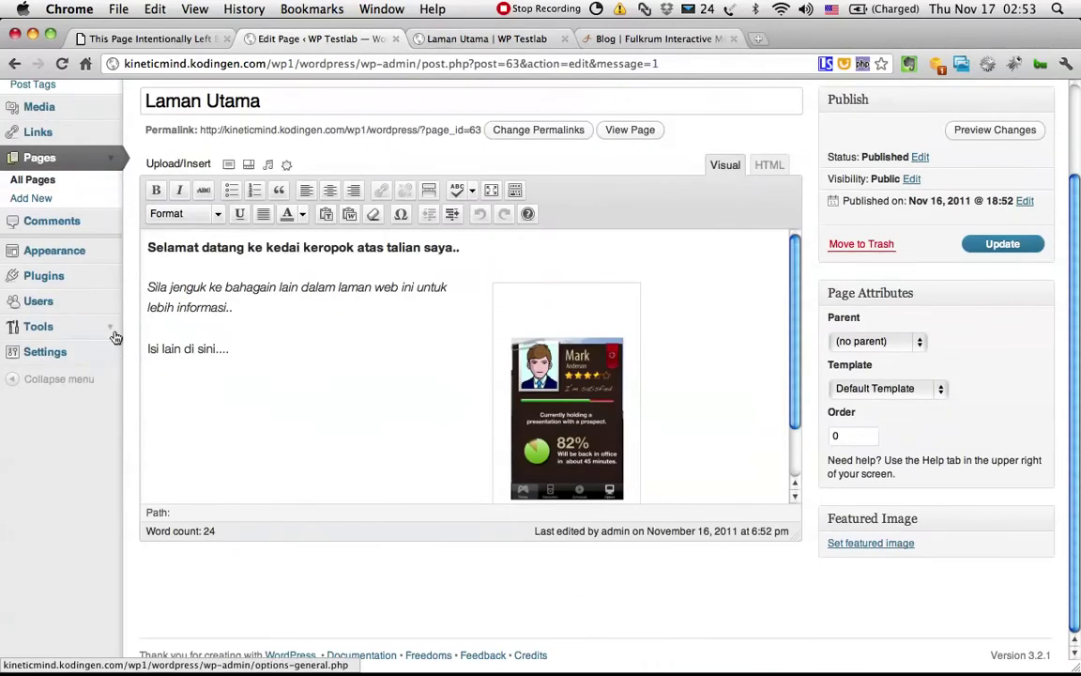
pyautogui.click(110, 328)
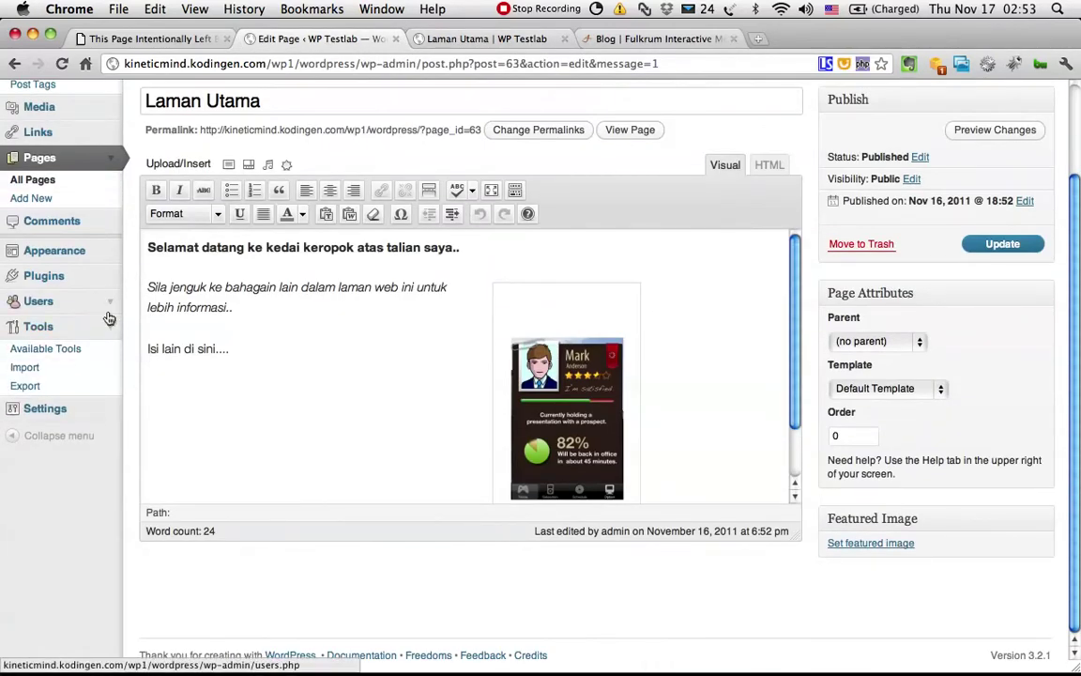
pyautogui.click(109, 335)
pyautogui.click(109, 354)
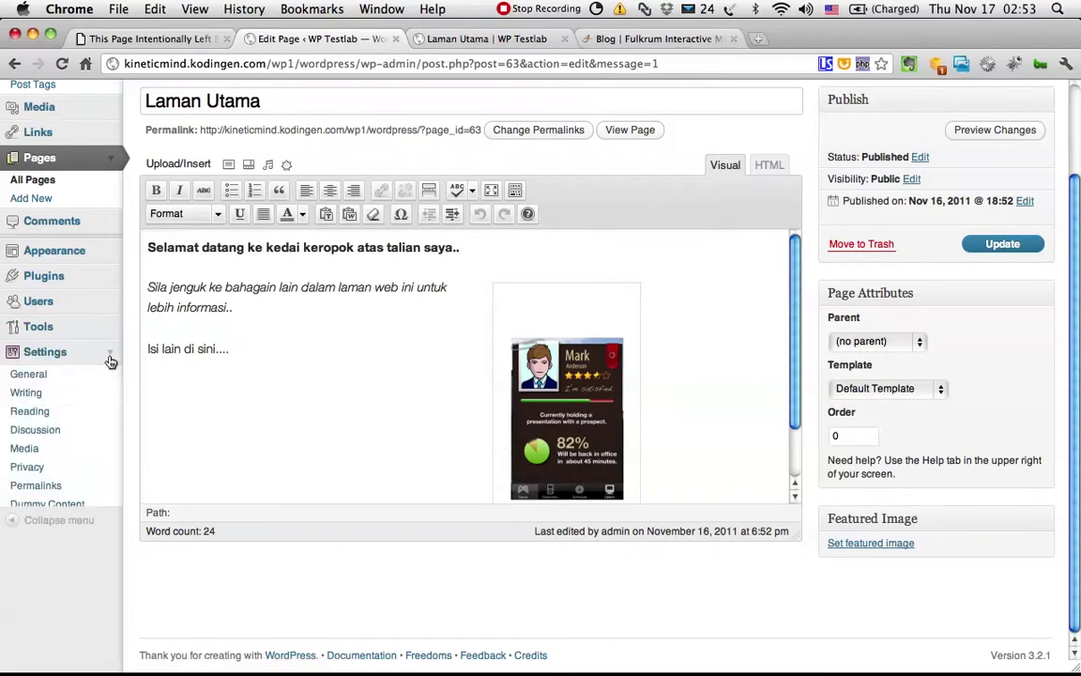
pyautogui.click(91, 382)
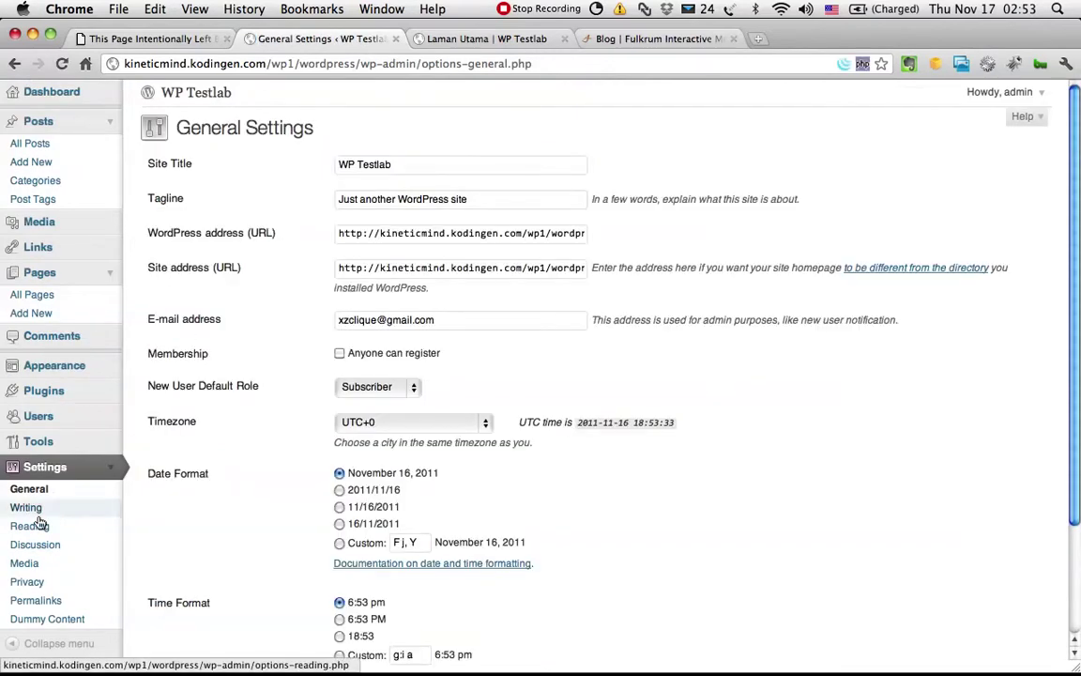
pyautogui.click(104, 530)
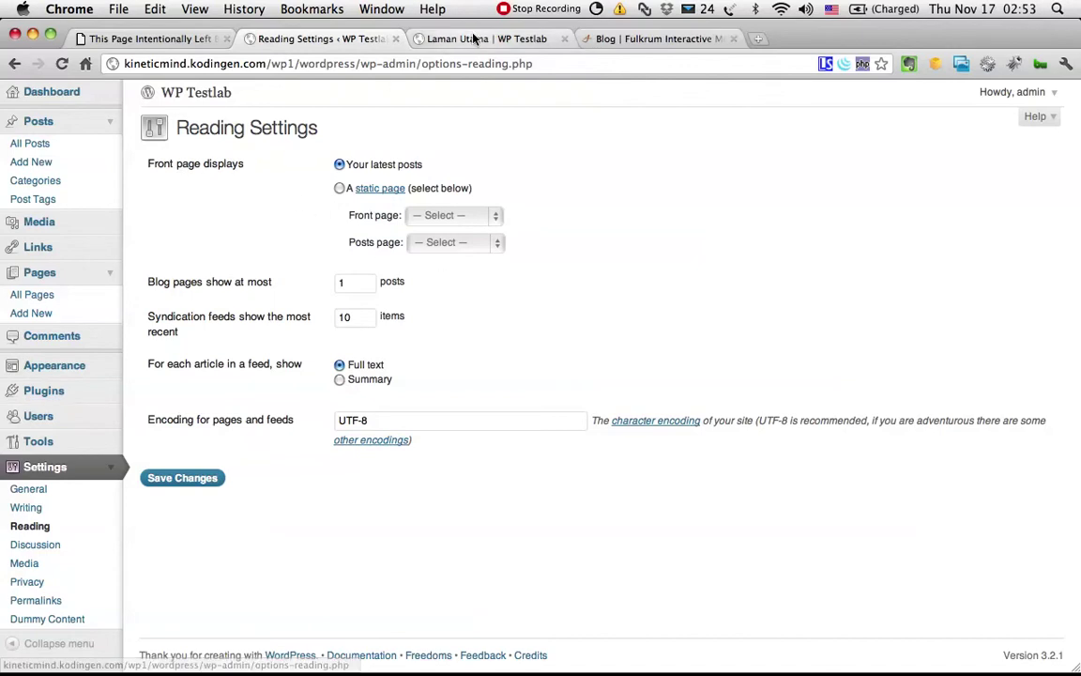
# Check what the Home link opens on the live site, then return to the Reading settings.
pyautogui.hotkey('ctrl', 'Tab')
pyautogui.scroll(-2, 240, 269)
pyautogui.click(197, 242)
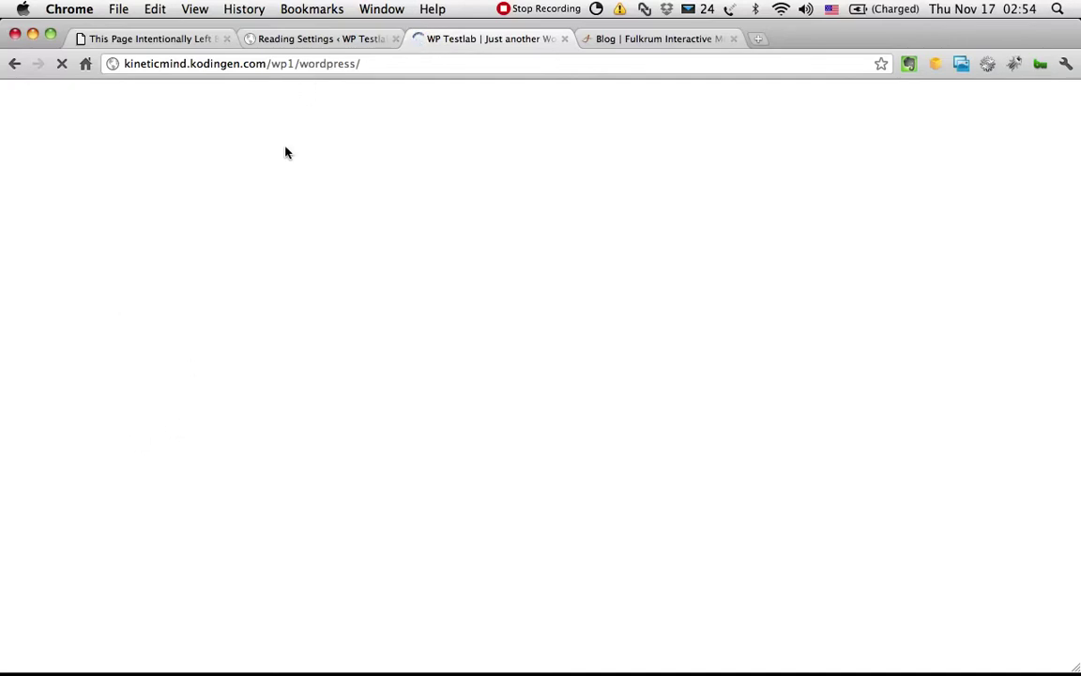
pyautogui.click(258, 38)
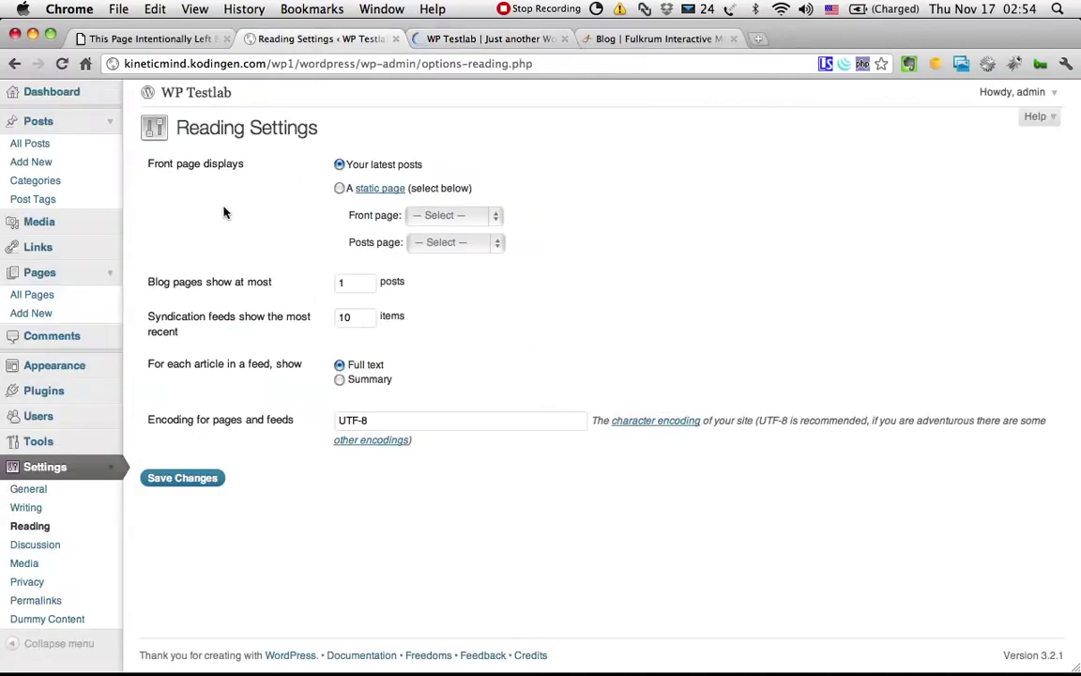
# Make the front page display a static page and choose Laman Utama as the front page.
pyautogui.click(341, 189)
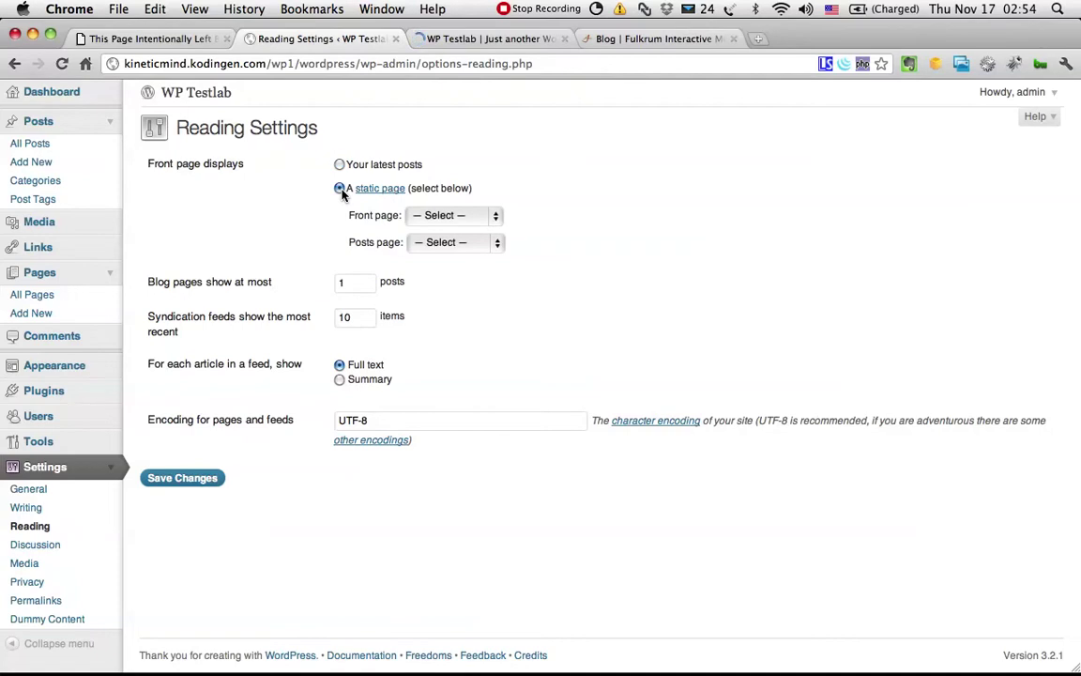
pyautogui.click(441, 215)
pyautogui.click(447, 231)
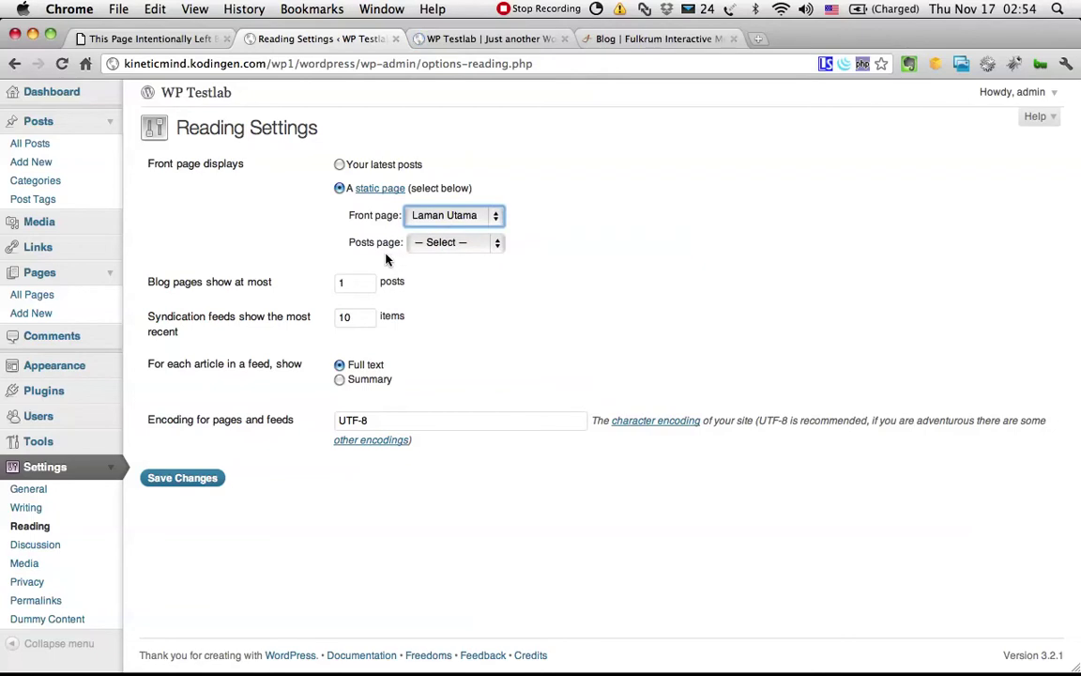
# Check the live front page's posts, assign Sample Page as the posts page, and save the reading settings.
pyautogui.click(483, 39)
pyautogui.scroll(-5, 294, 610)
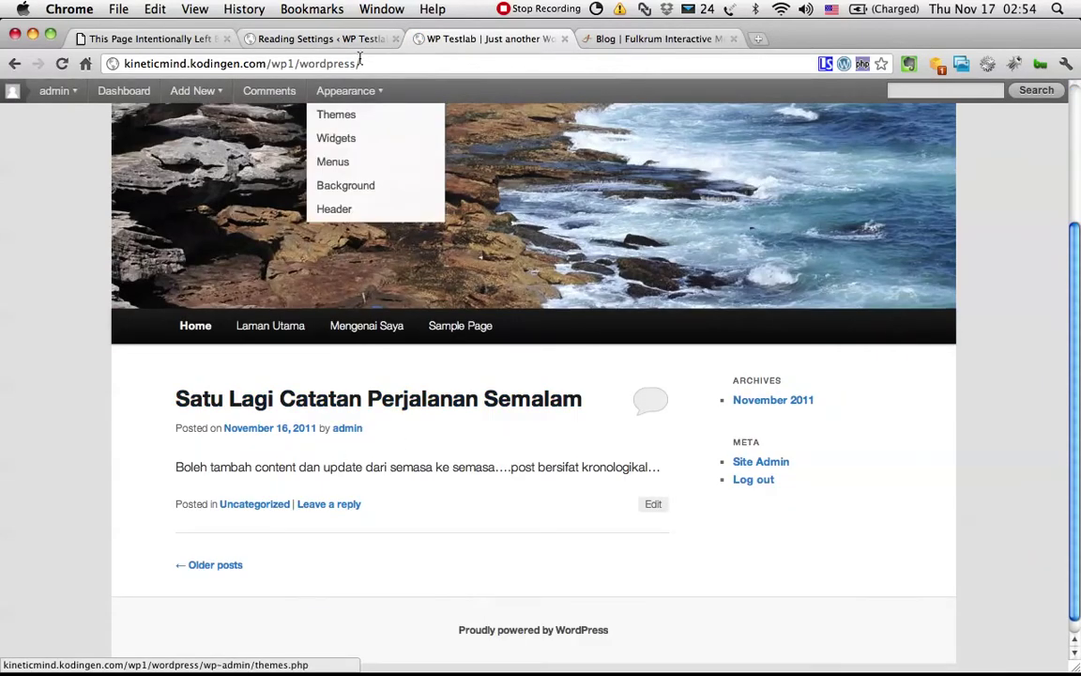
pyautogui.click(340, 39)
pyautogui.click(427, 243)
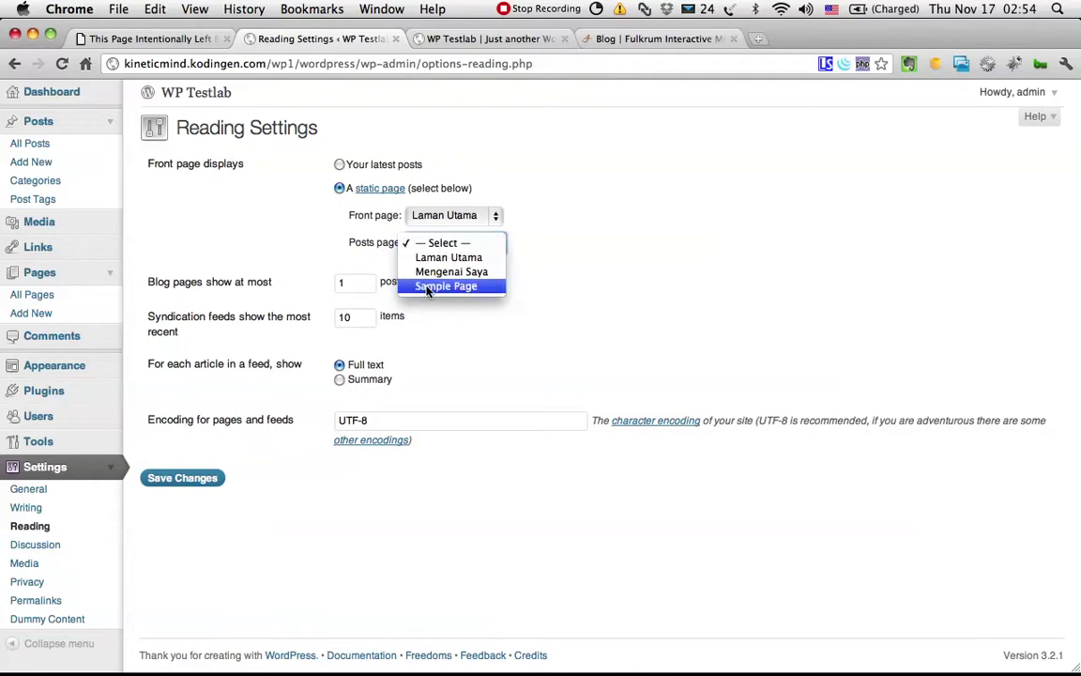
pyautogui.click(319, 230)
pyautogui.click(431, 247)
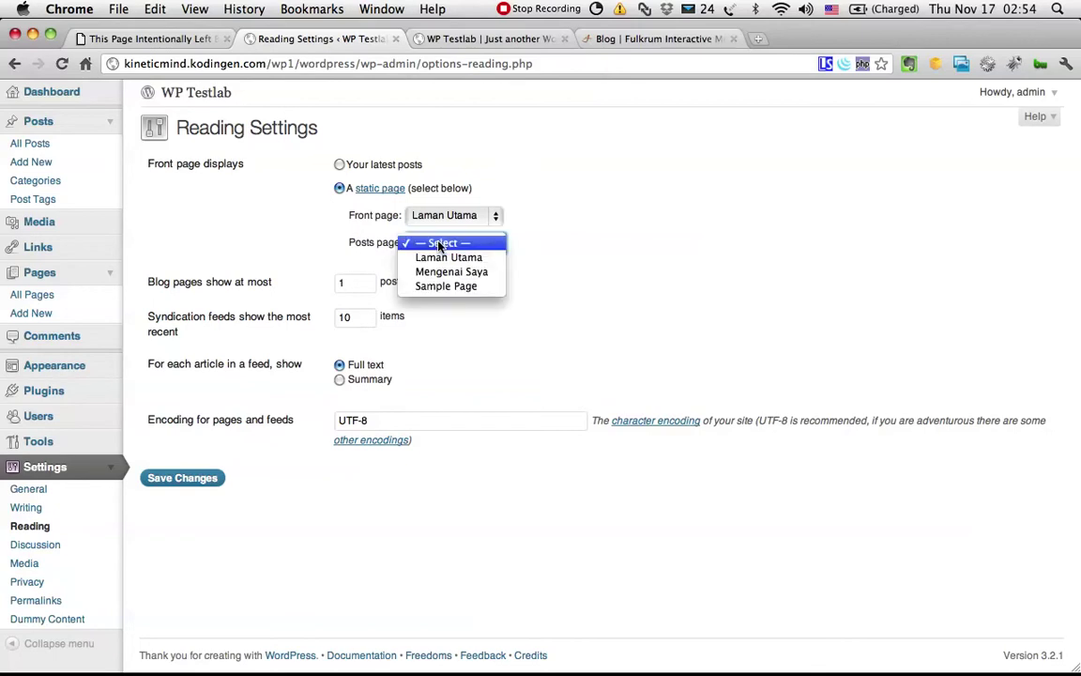
pyautogui.click(447, 289)
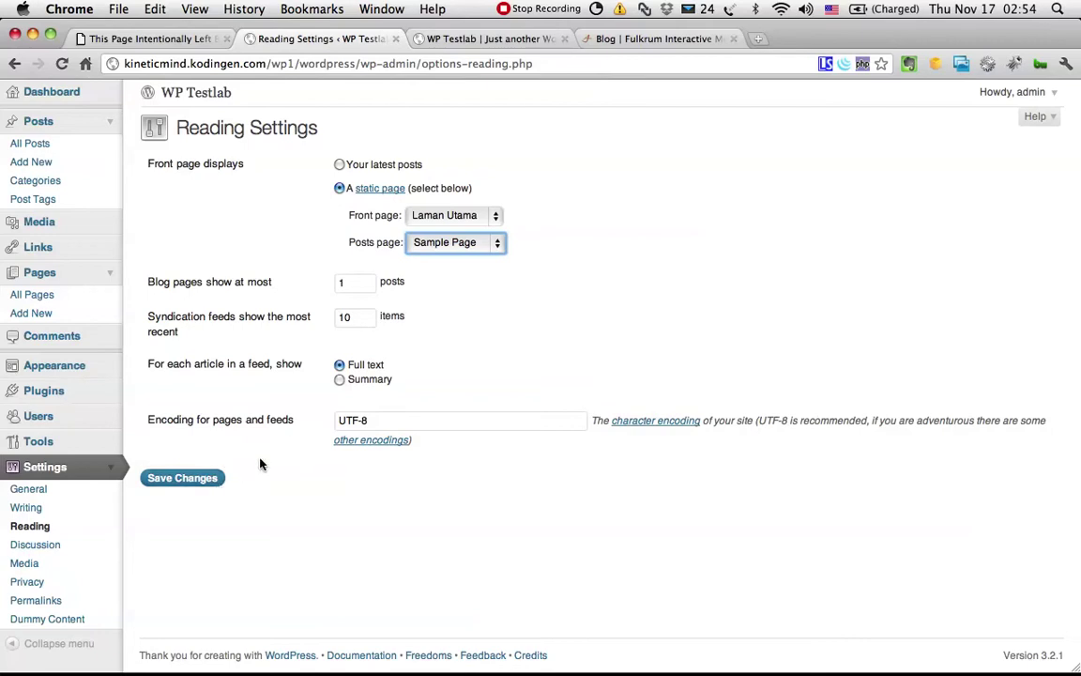
pyautogui.click(189, 481)
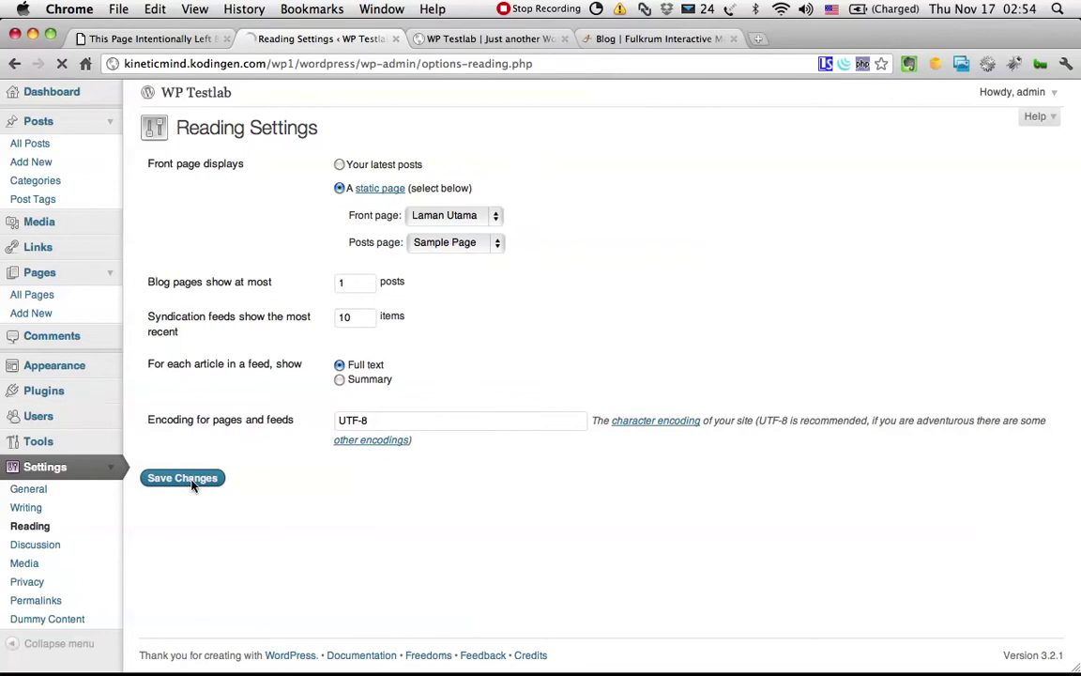
# Reload the live site's front page and examine its navigation, content and comment form.
pyautogui.click(477, 40)
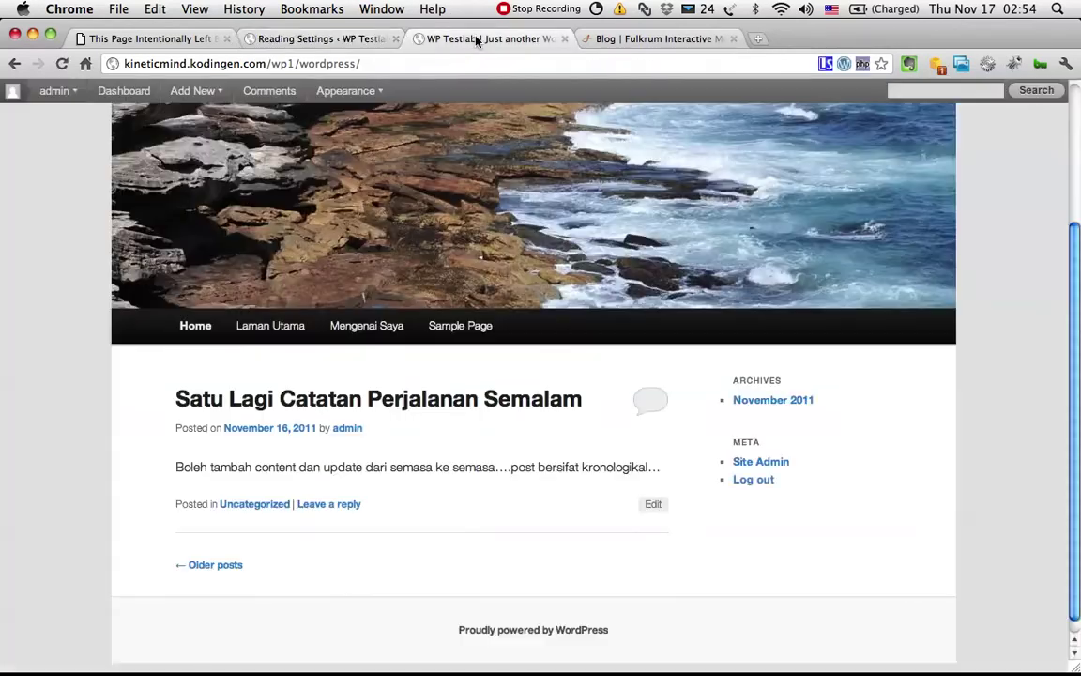
pyautogui.click(62, 63)
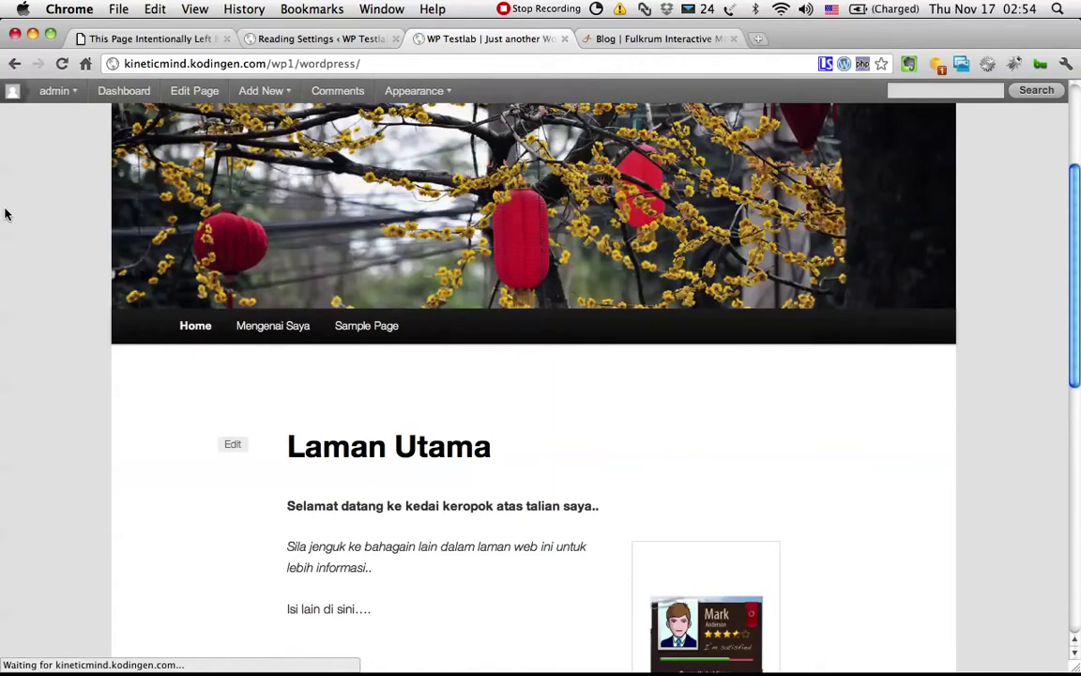
pyautogui.scroll(-10, 5, 215)
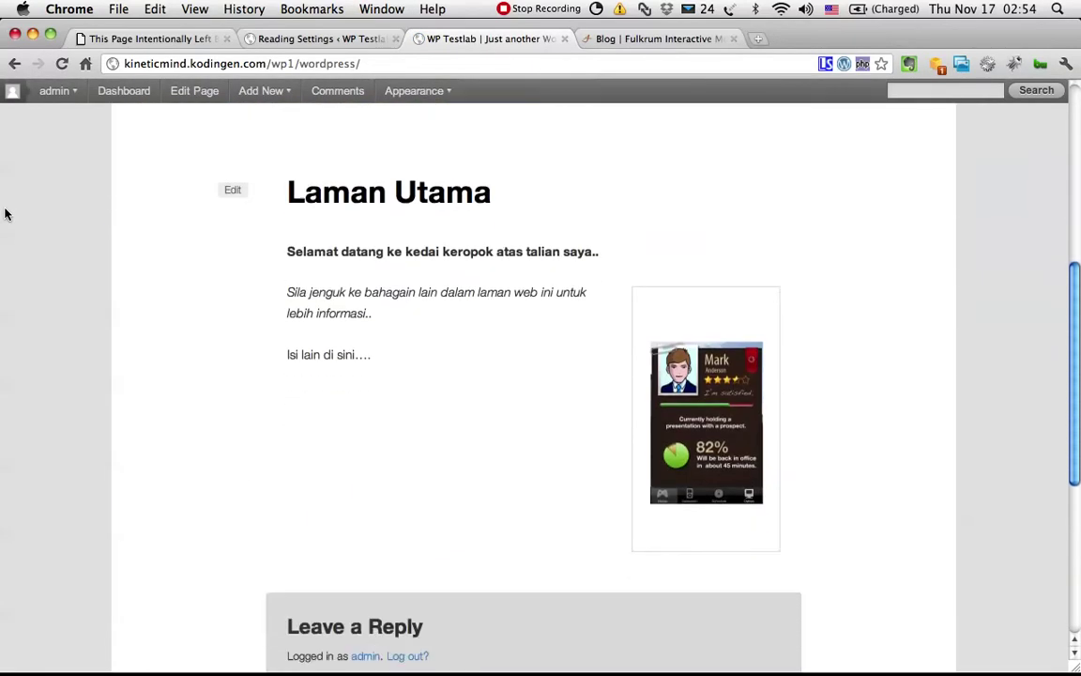
pyautogui.scroll(3, 333, 228)
pyautogui.scroll(-3, 333, 229)
pyautogui.scroll(5, 333, 228)
pyautogui.scroll(-4, 333, 228)
pyautogui.scroll(-1, 334, 228)
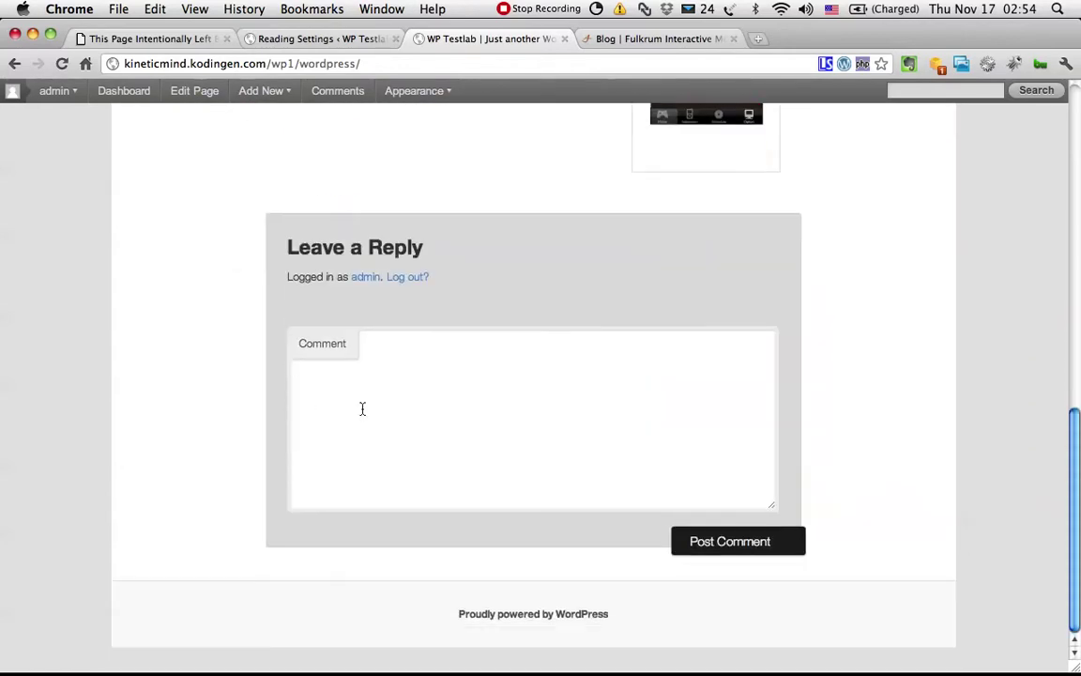
pyautogui.scroll(2, 389, 395)
pyautogui.scroll(6, 427, 362)
pyautogui.scroll(-6, 407, 506)
# Open the Laman Utama page for editing from the admin's list of pages.
pyautogui.click(253, 38)
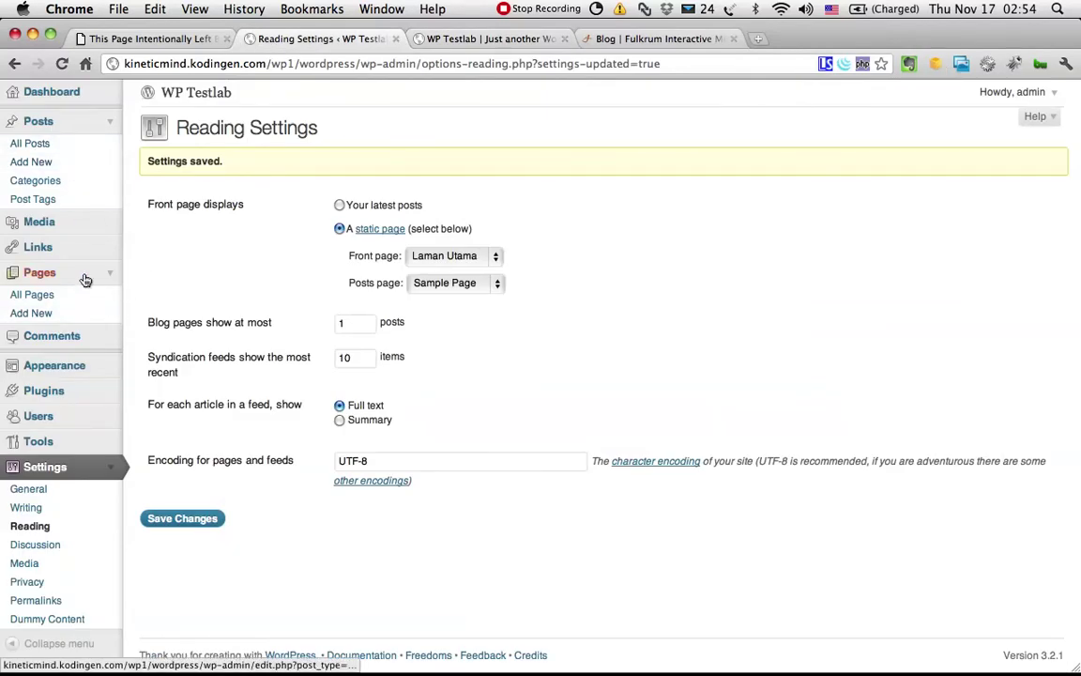
pyautogui.click(93, 300)
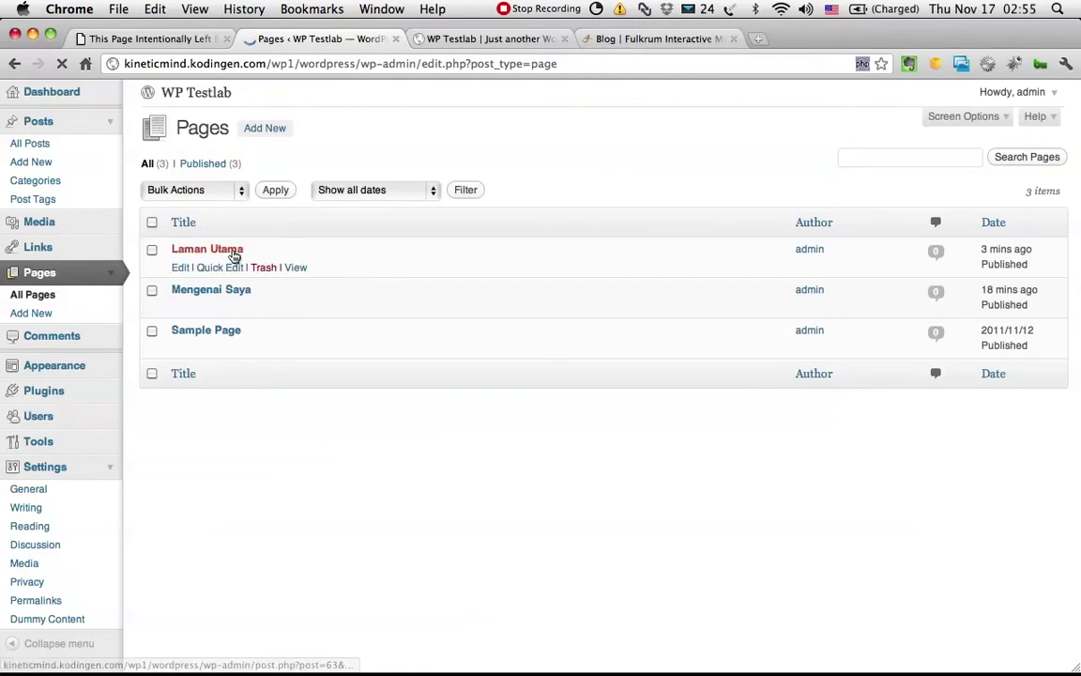
pyautogui.click(230, 251)
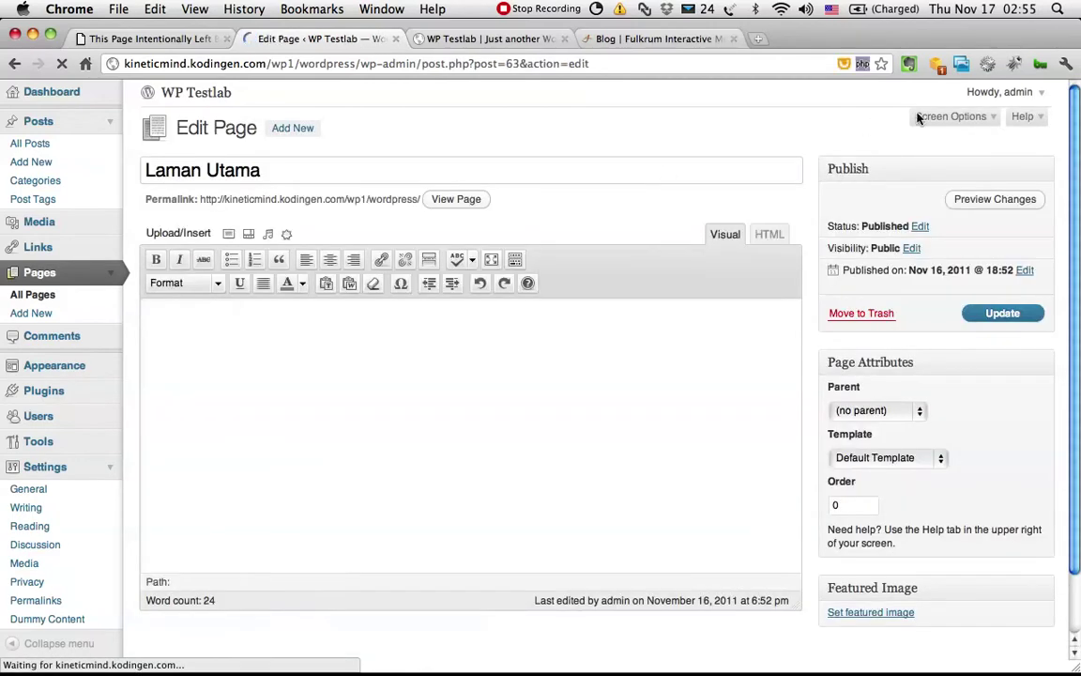
# Open the screen options of the Laman Utama page editor.
pyautogui.moveTo(995, 101)
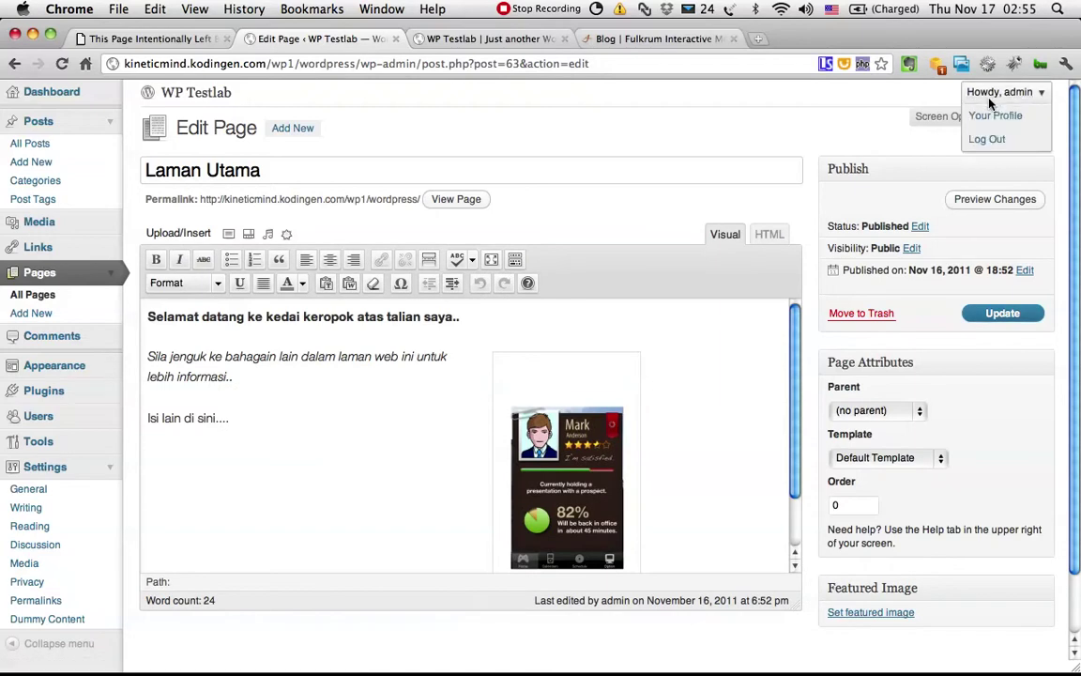
pyautogui.scroll(-2, 776, 199)
pyautogui.scroll(2, 776, 199)
pyautogui.click(939, 113)
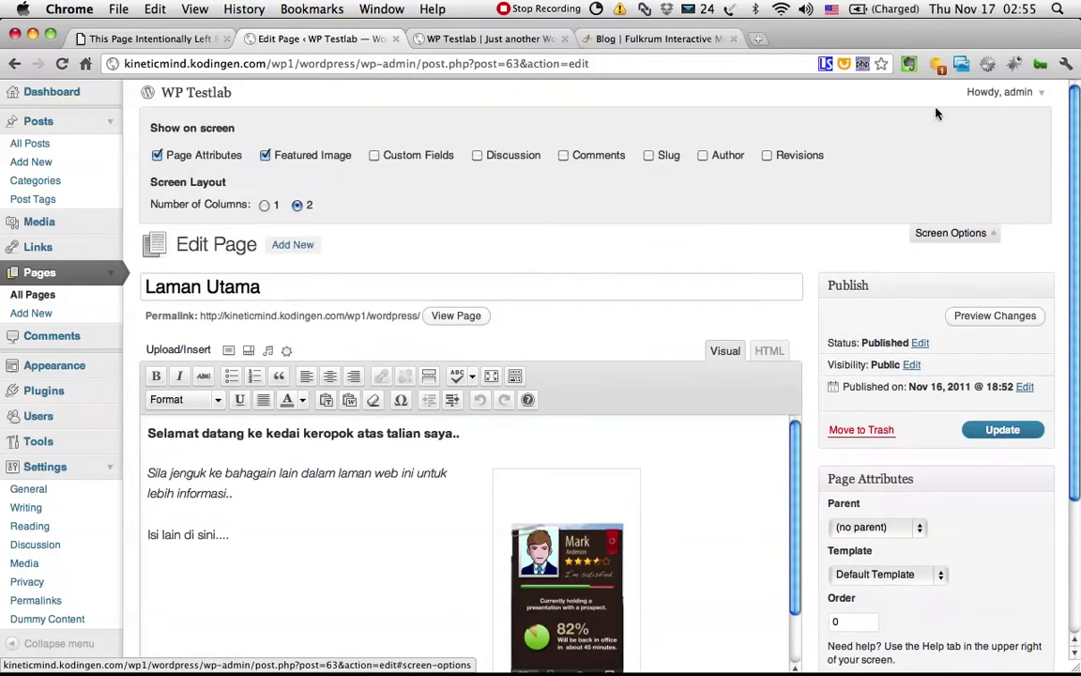
# Show the Comments box in the page editor and check what it offers below the content.
pyautogui.click(563, 156)
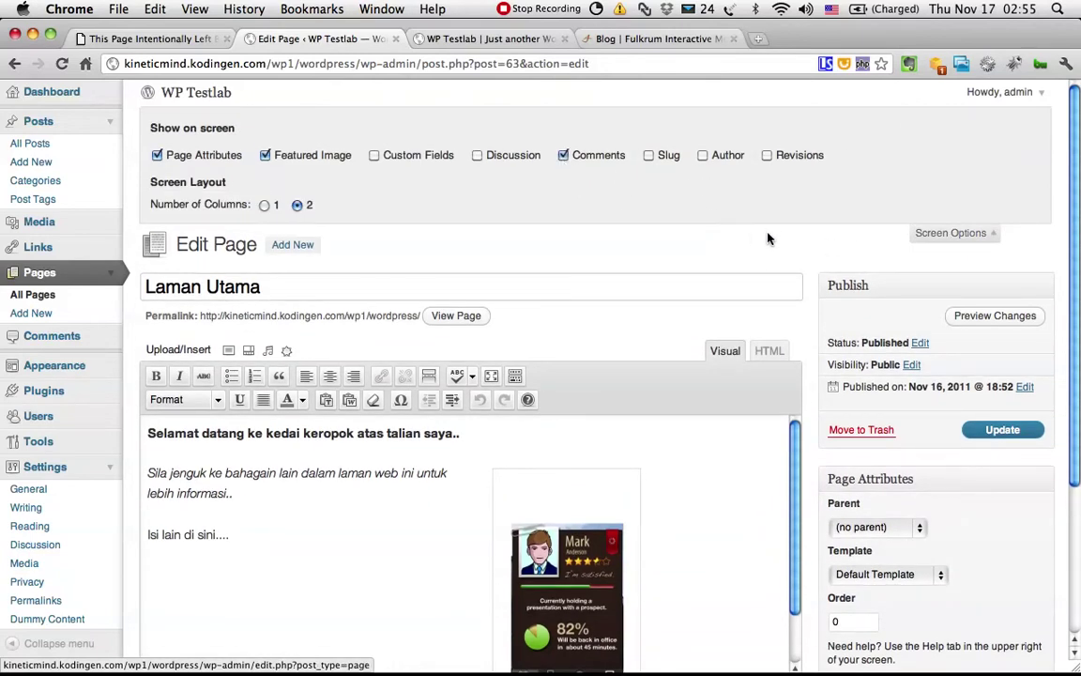
pyautogui.scroll(-5, 765, 239)
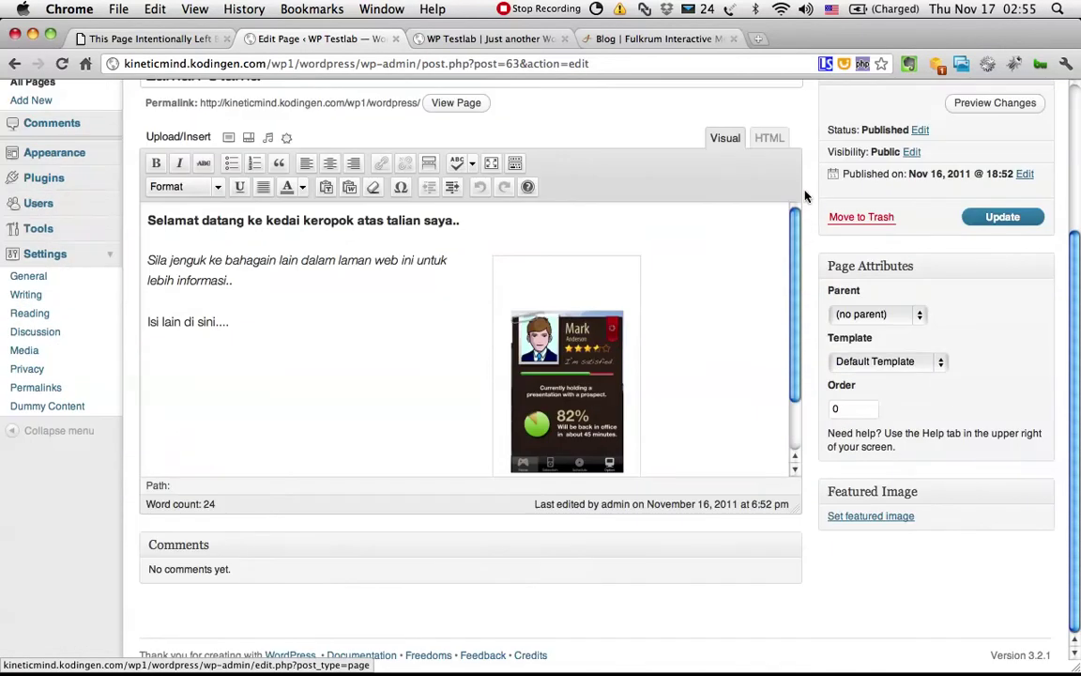
pyautogui.scroll(5, 805, 206)
pyautogui.scroll(-5, 770, 237)
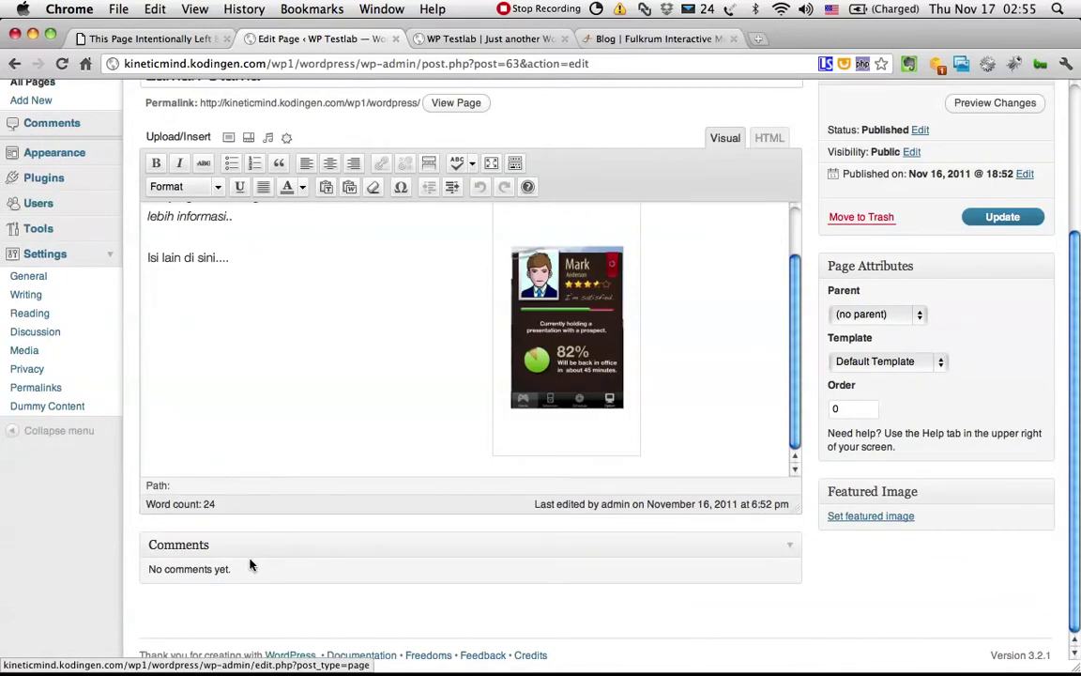
pyautogui.scroll(5, 769, 456)
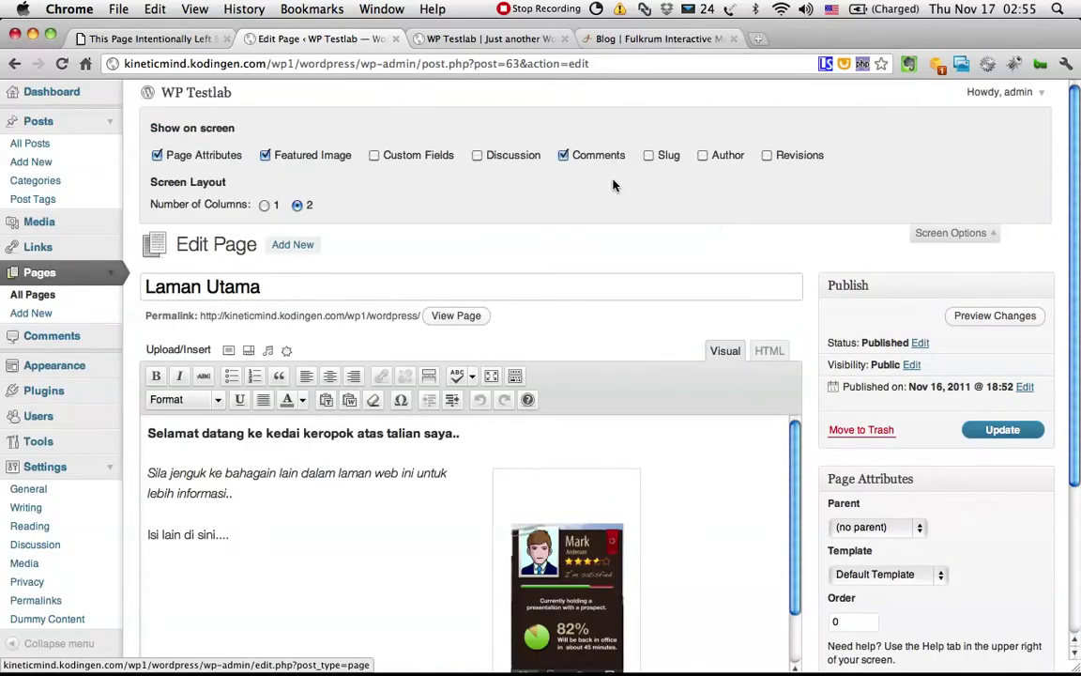
# Show the Discussion box instead of Comments, and update the page with comments and trackbacks and pingbacks disallowed.
pyautogui.click(476, 155)
pyautogui.scroll(-5, 823, 273)
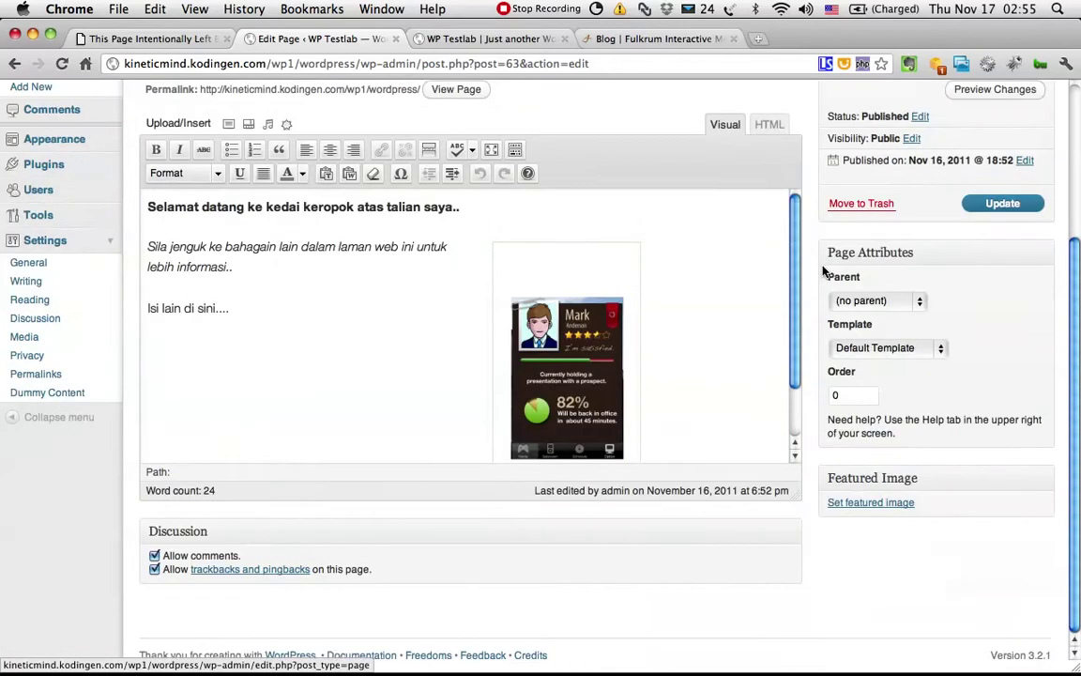
pyautogui.click(155, 569)
pyautogui.scroll(1, 915, 199)
pyautogui.click(1000, 238)
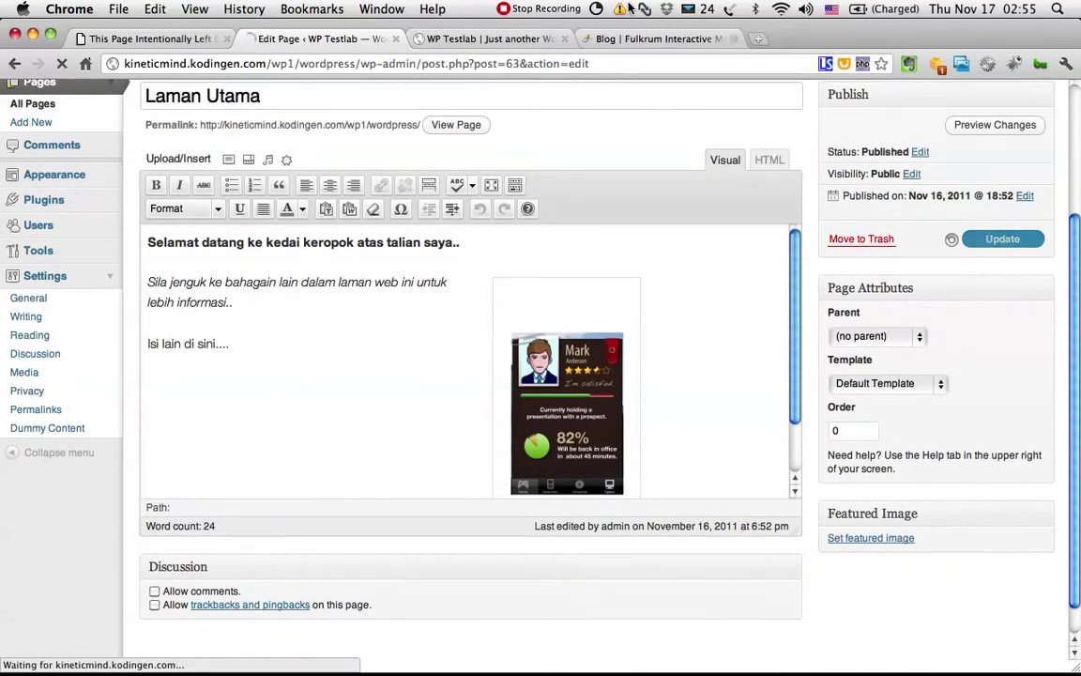
# Reload the live site's front page and check the area below the Laman Utama content for the comment form.
pyautogui.click(504, 42)
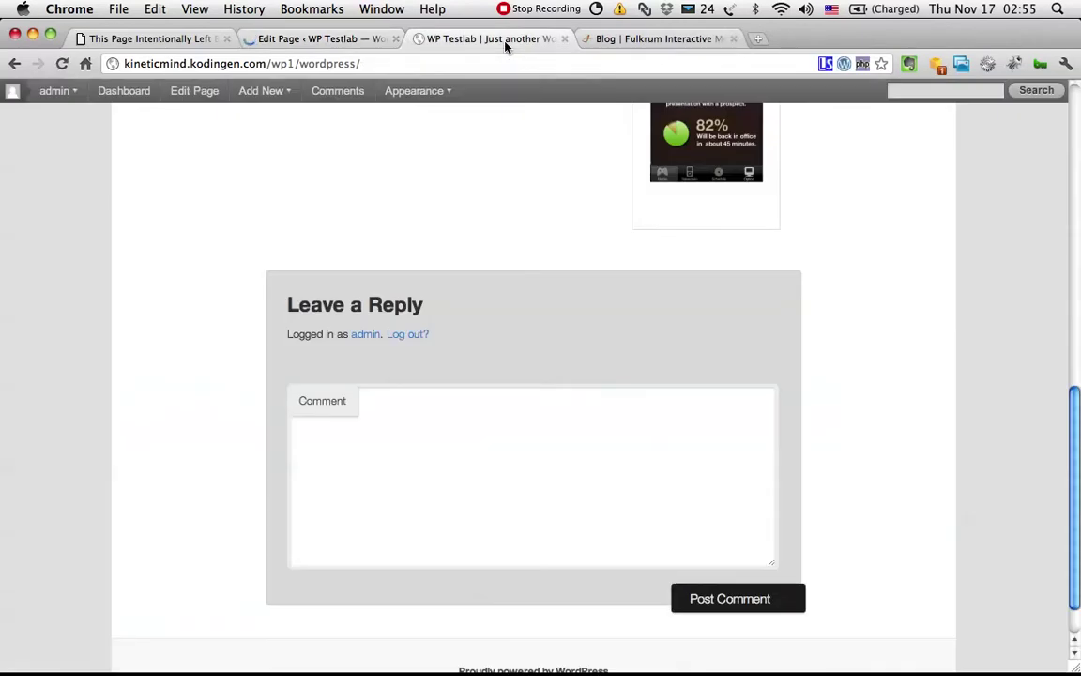
pyautogui.click(56, 64)
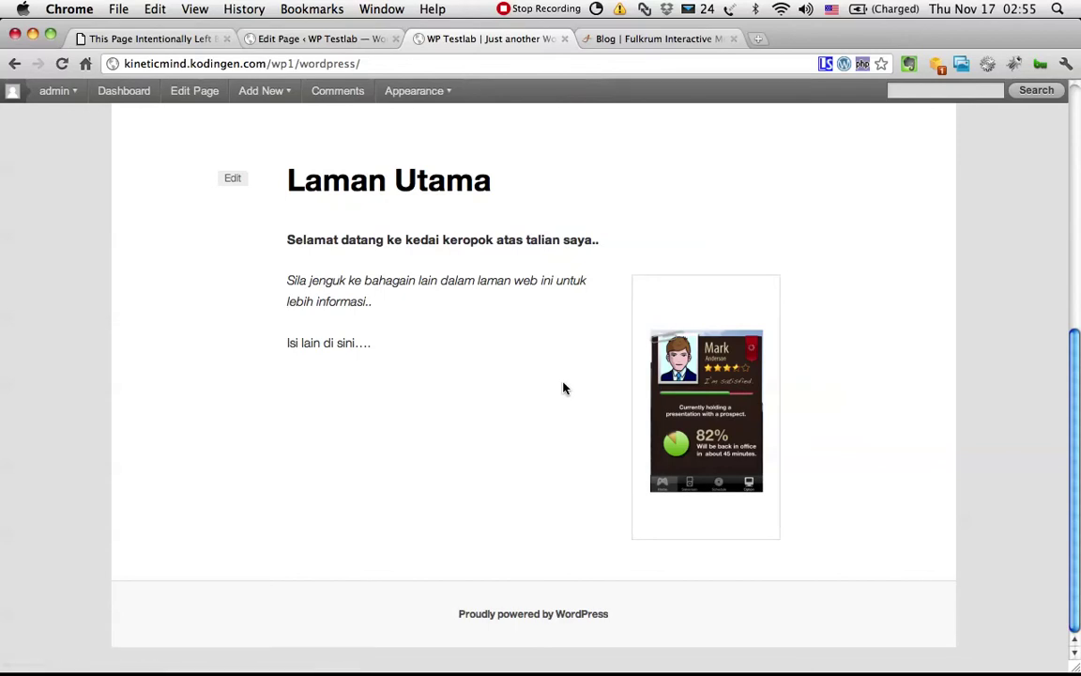
pyautogui.scroll(5, 563, 388)
pyautogui.scroll(-5, 563, 387)
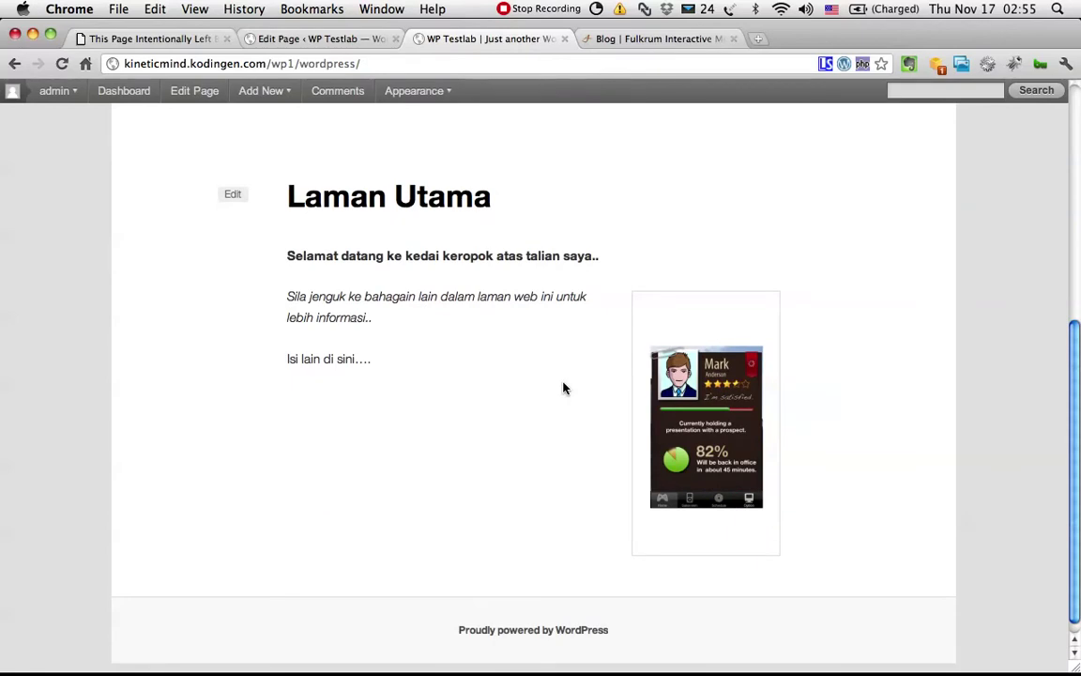
pyautogui.scroll(5, 563, 387)
pyautogui.scroll(-3, 563, 387)
pyautogui.scroll(-3, 563, 387)
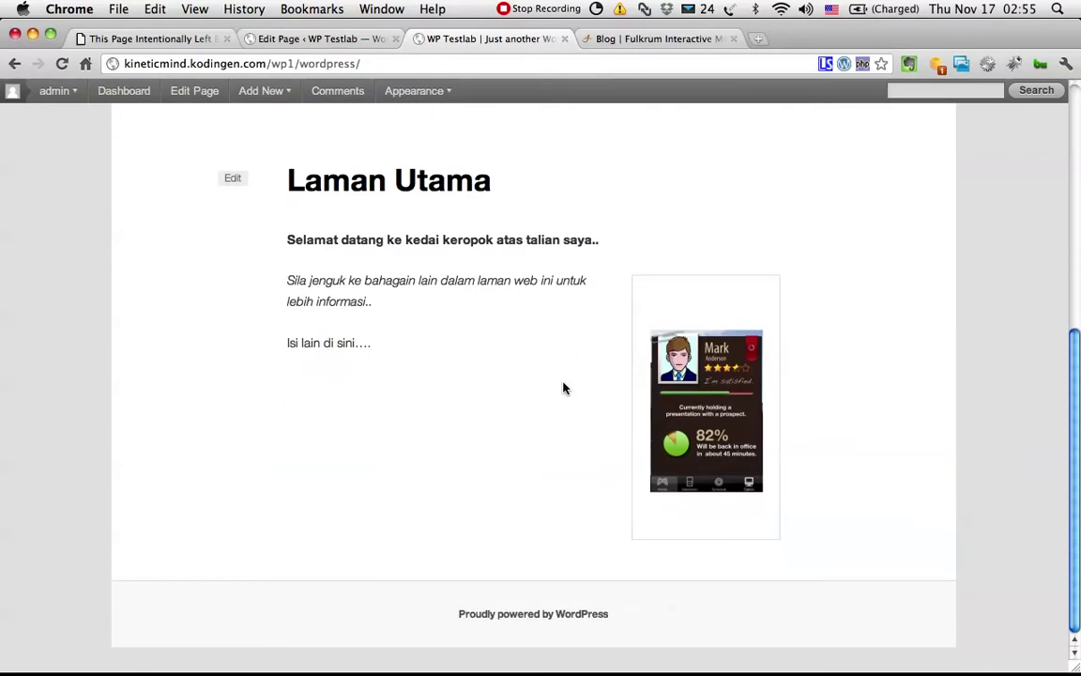
pyautogui.scroll(4, 563, 388)
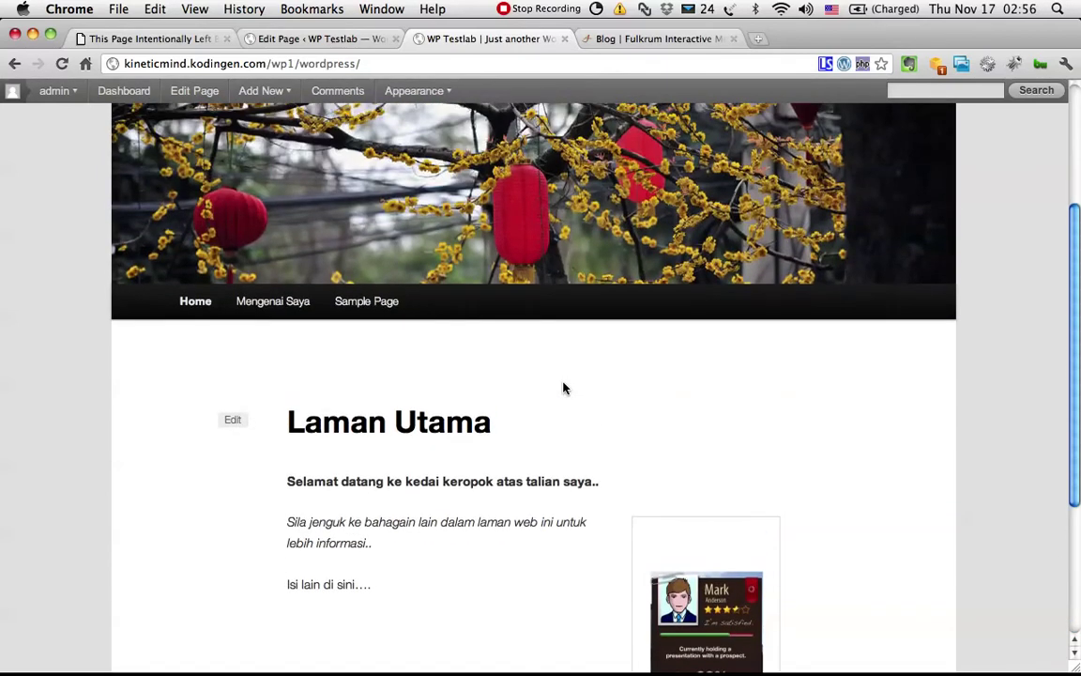